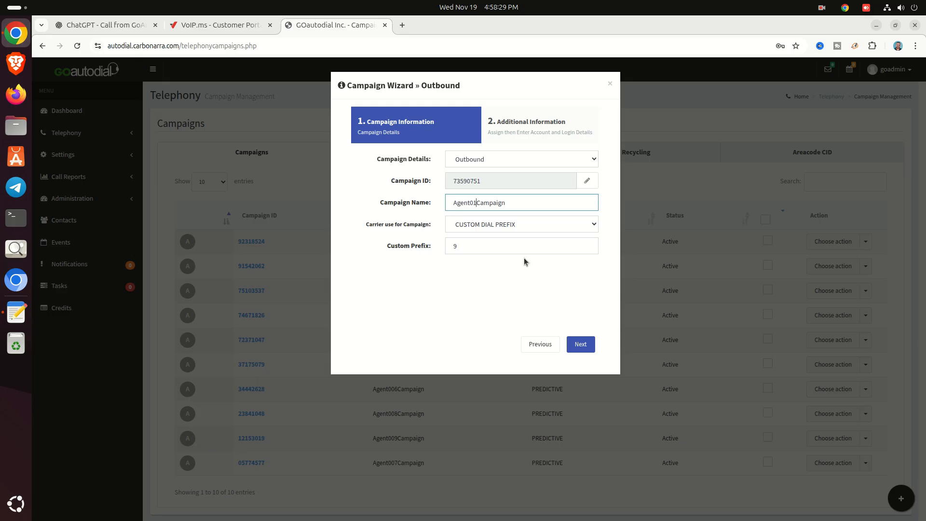
Step: Complete the campaign name as Agent010Campaign, choose voipms as its carrier and proceed to the additional information
{"action": "type", "text": "0"}
{"action": "left_click", "coordinate": [541, 227]}
{"action": "left_click", "coordinate": [491, 253]}
{"action": "left_click", "coordinate": [578, 342]}
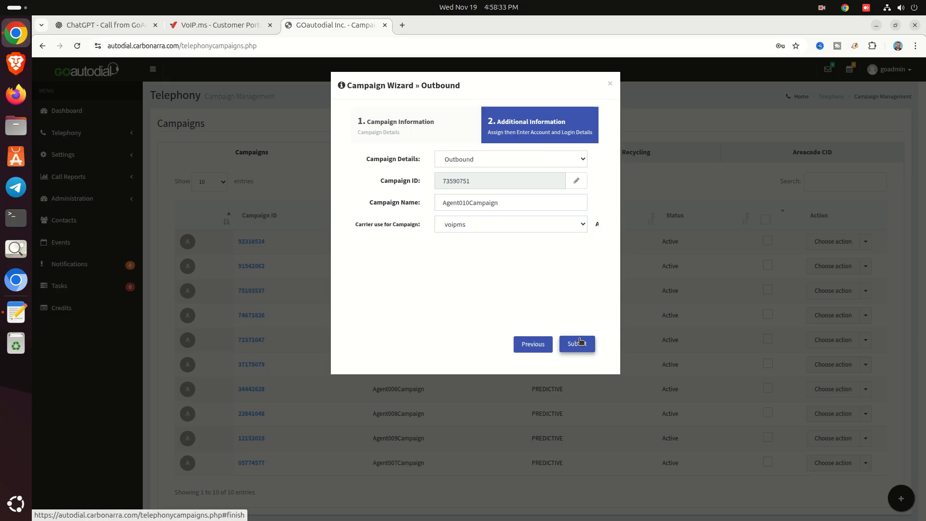
Step: Set the dial method to PREDICTIVE and campaign recordings to ON, and save Agent010Campaign
{"action": "left_click", "coordinate": [512, 163]}
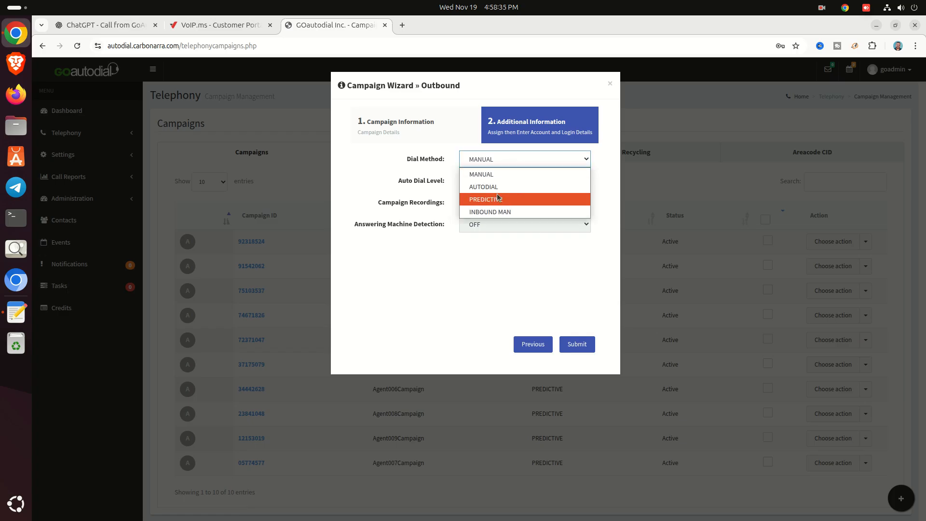
{"action": "left_click", "coordinate": [509, 199]}
{"action": "left_click", "coordinate": [509, 200]}
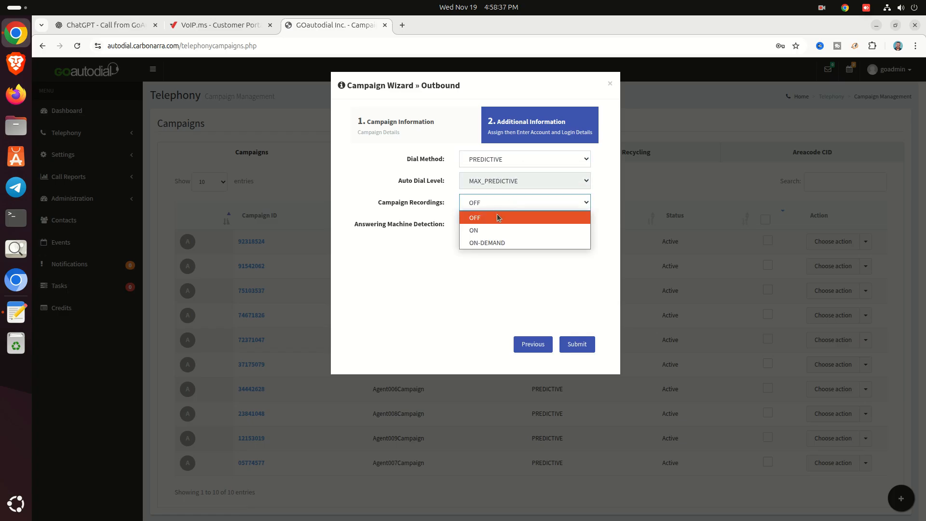
{"action": "left_click", "coordinate": [488, 230]}
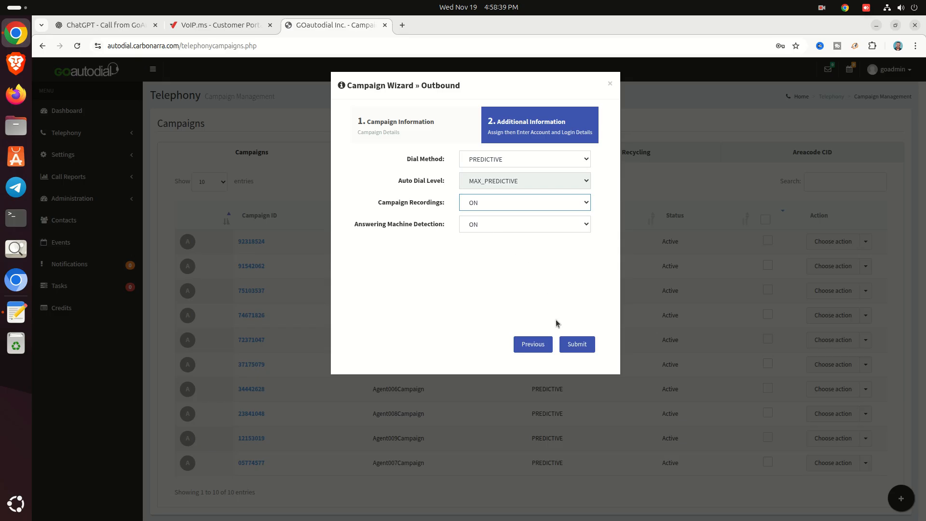
{"action": "left_click", "coordinate": [578, 342]}
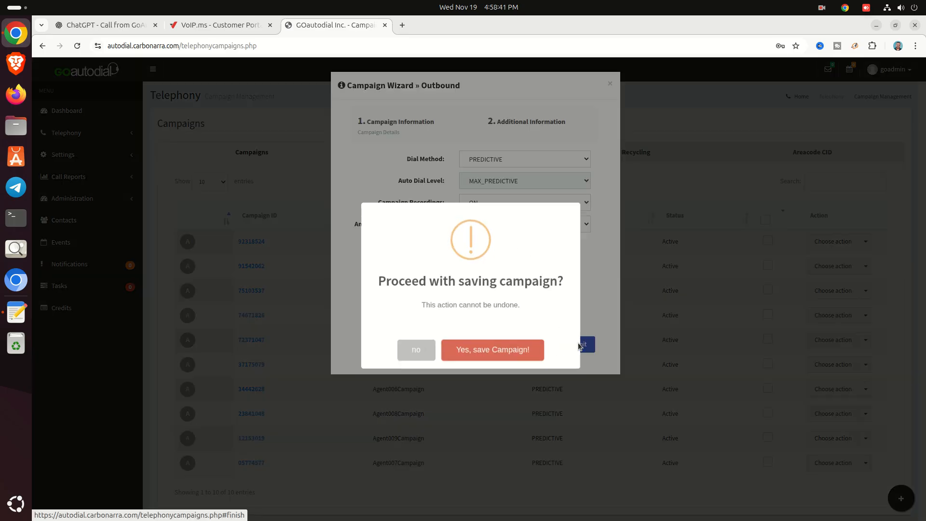
{"action": "left_click", "coordinate": [508, 348]}
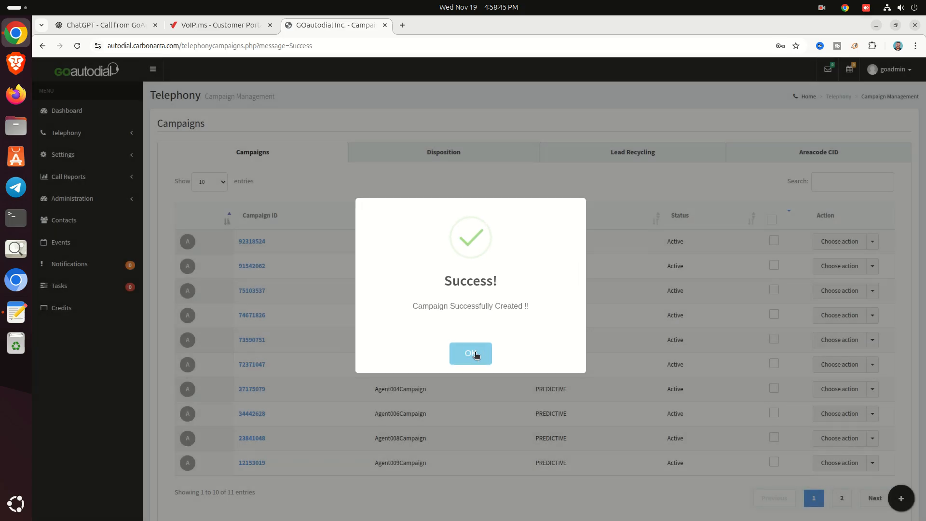
{"action": "left_click", "coordinate": [476, 354]}
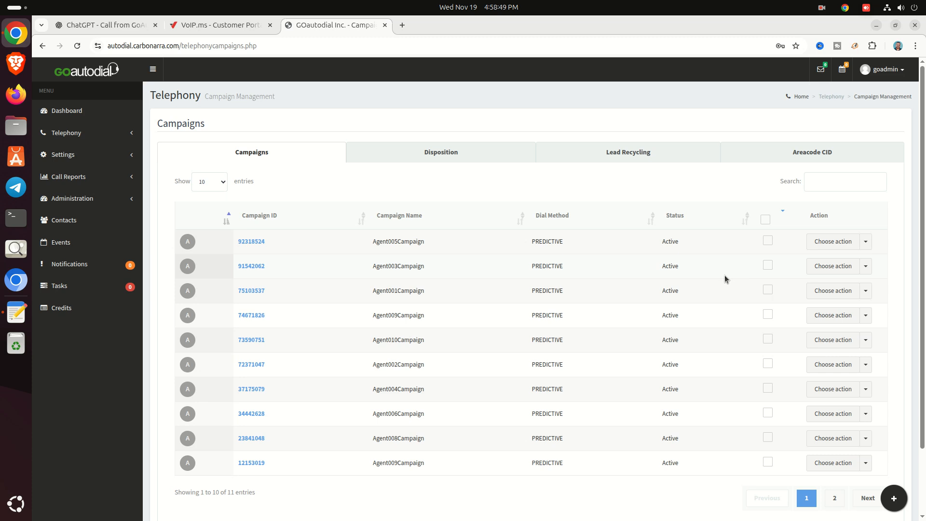
Step: Review the telephony users, including the second page, to check which agents exist
{"action": "left_click", "coordinate": [120, 135]}
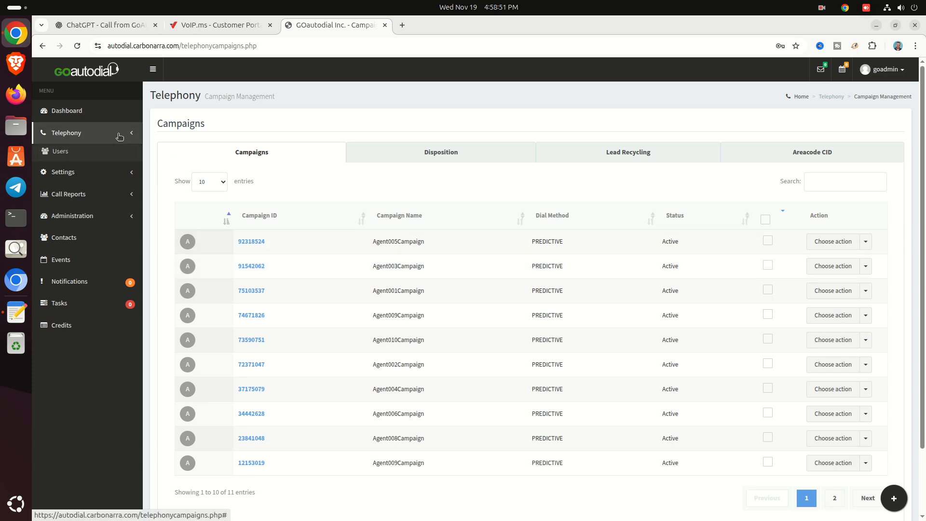
{"action": "left_click", "coordinate": [65, 153]}
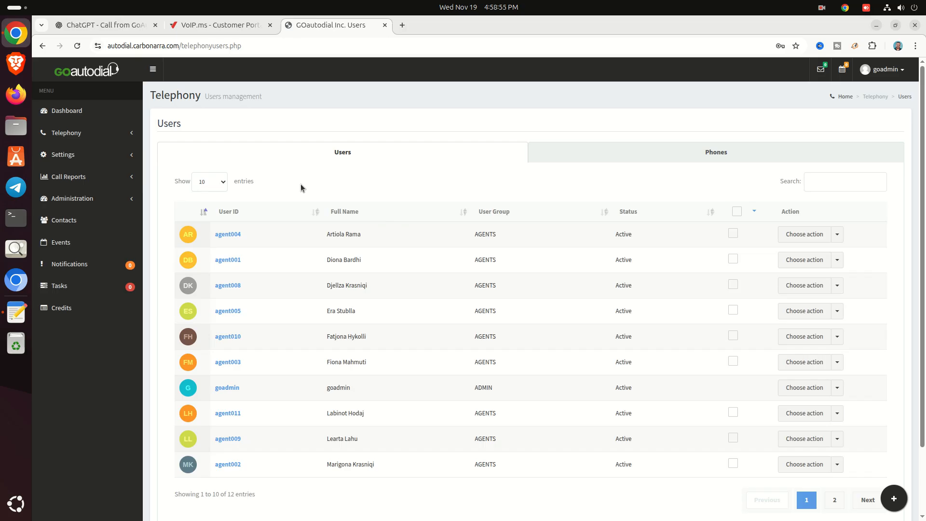
{"action": "left_click", "coordinate": [830, 497]}
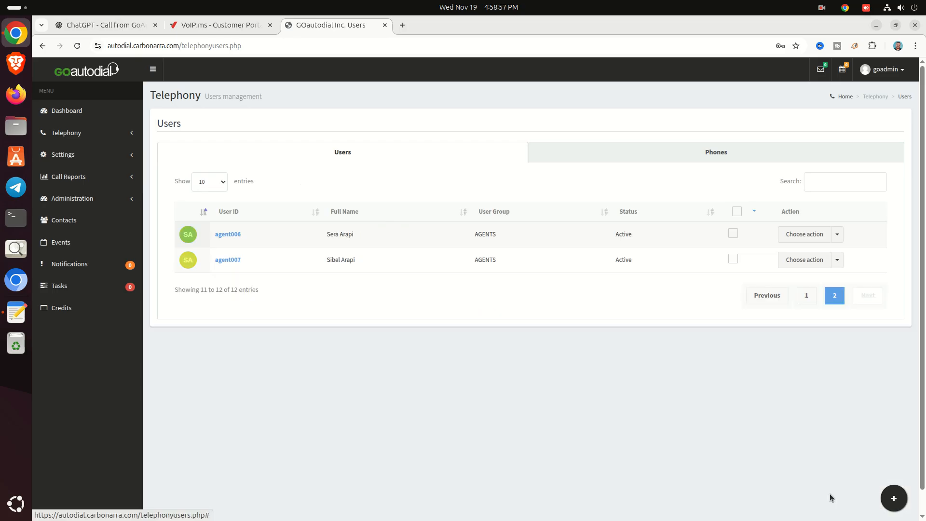
Step: Start a new outbound campaign in campaign management and name it Agent011Campaign
{"action": "left_click", "coordinate": [102, 135]}
{"action": "left_click", "coordinate": [80, 167]}
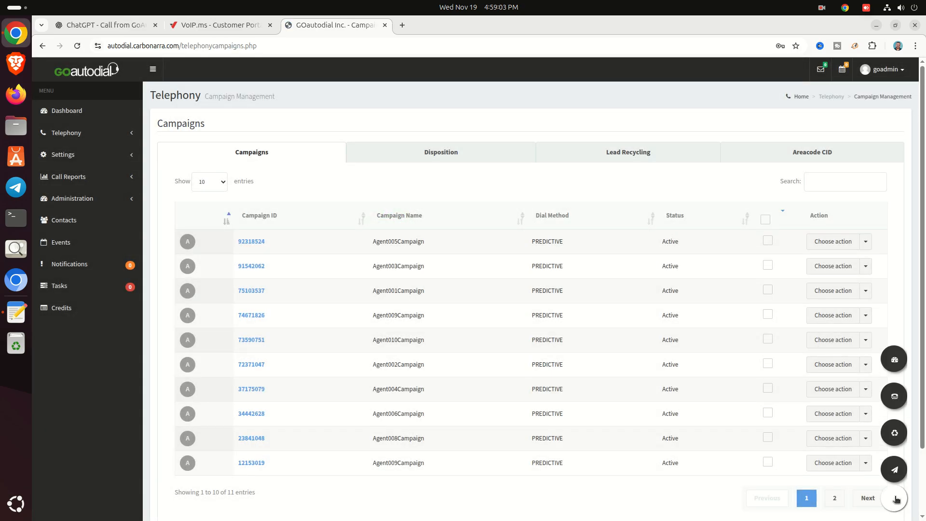
{"action": "left_click", "coordinate": [896, 500]}
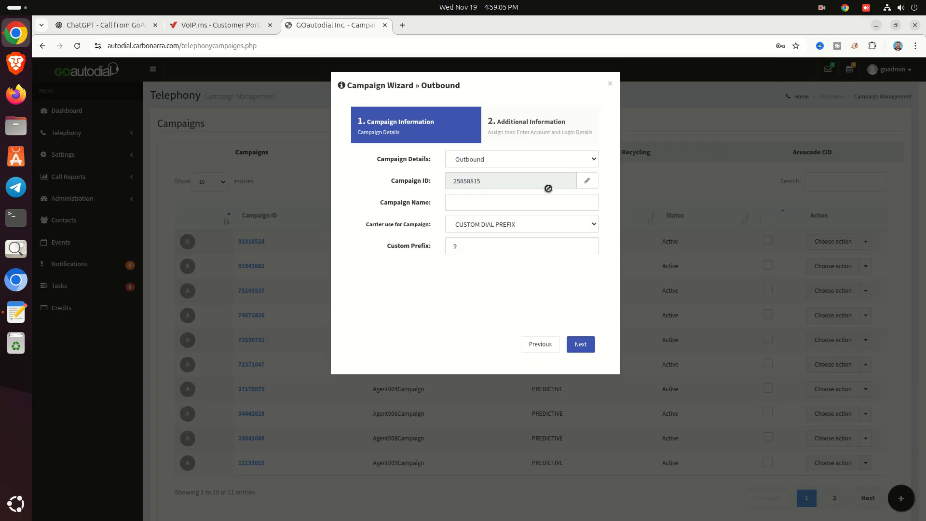
{"action": "left_click", "coordinate": [536, 203]}
{"action": "left_click", "coordinate": [540, 227]}
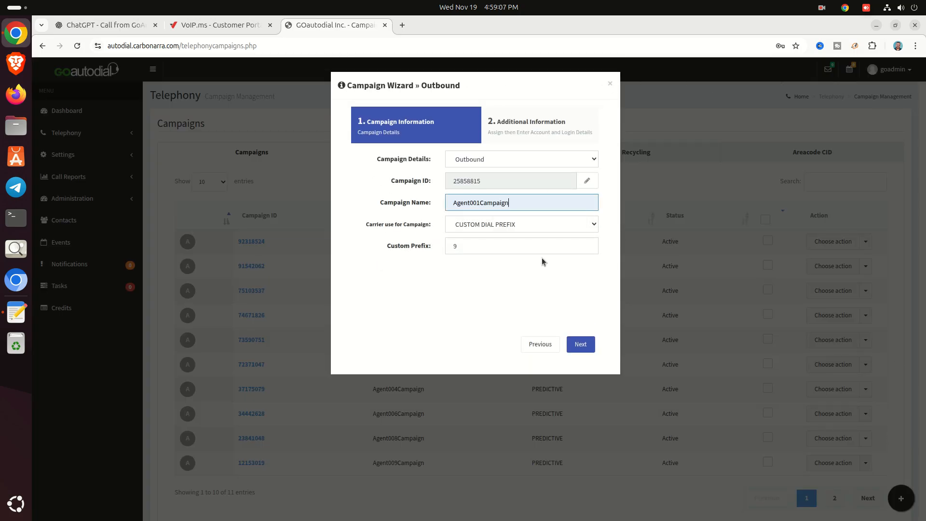
{"action": "key", "text": "Left"}
{"action": "key", "text": "Left"}
{"action": "key", "text": "Left"}
{"action": "key", "text": "Left"}
{"action": "key", "text": "Left"}
{"action": "key", "text": "Left"}
{"action": "key", "text": "Left"}
{"action": "key", "text": "Left"}
{"action": "key", "text": "BackSpace"}
{"action": "type", "text": "1"}
Step: Choose voipms as the carrier for Agent011Campaign and proceed to the additional information
{"action": "left_click", "coordinate": [515, 222]}
{"action": "left_click", "coordinate": [482, 252]}
{"action": "left_click", "coordinate": [581, 344]}
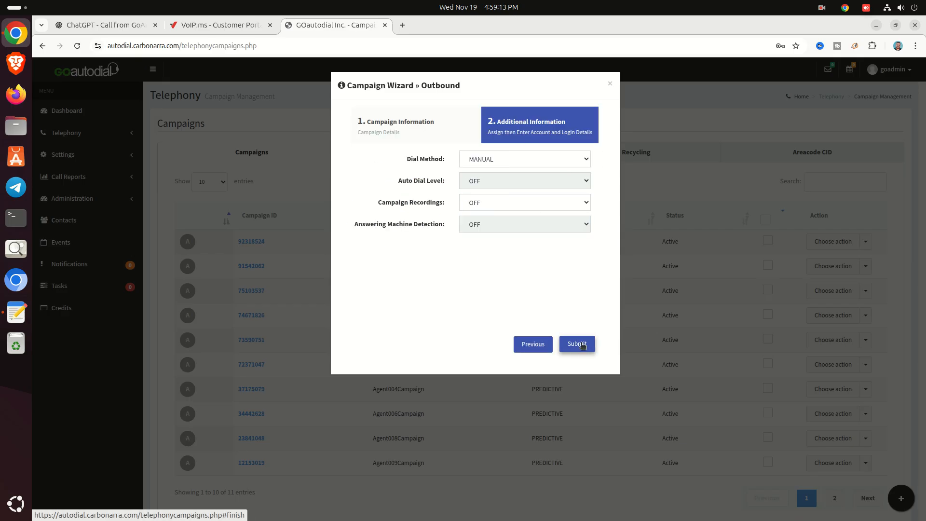
Step: Set Agent011Campaign to the PREDICTIVE dial method with recordings ON, and save the campaign
{"action": "left_click", "coordinate": [534, 161]}
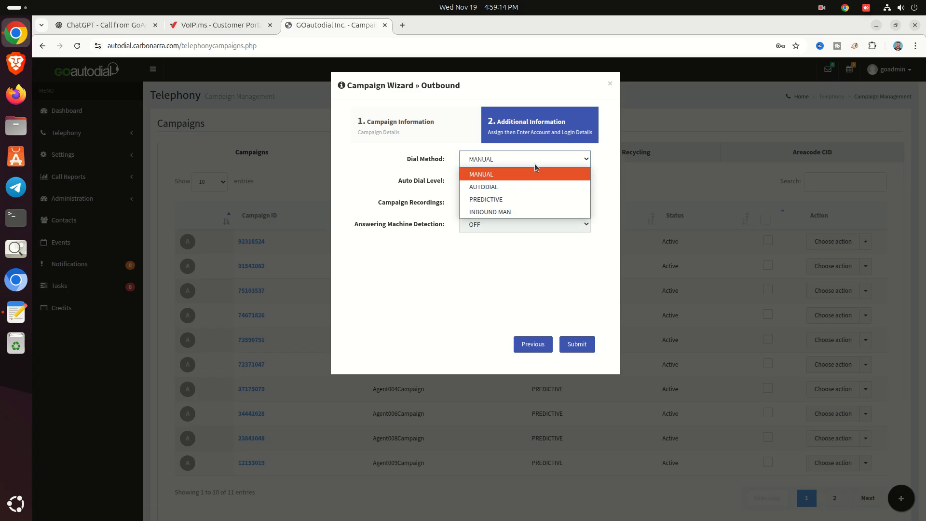
{"action": "left_click", "coordinate": [519, 199]}
{"action": "left_click", "coordinate": [519, 198]}
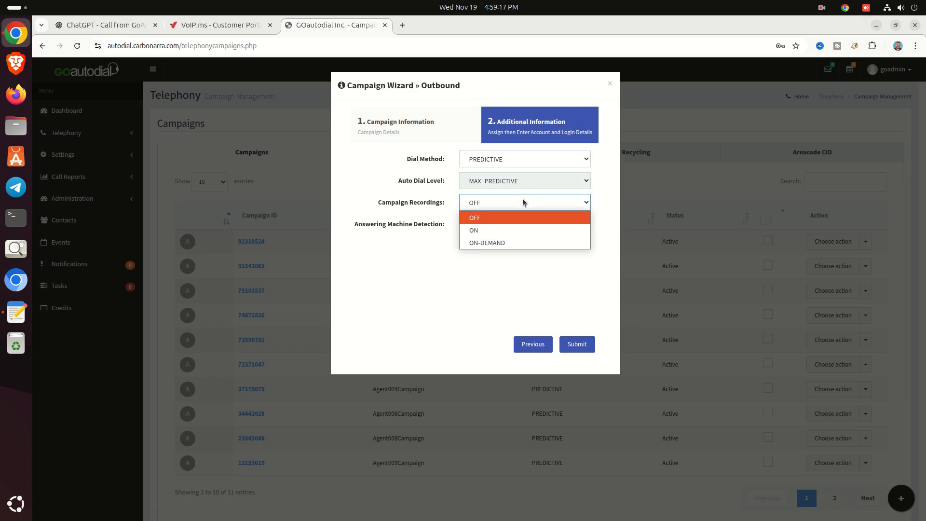
{"action": "left_click", "coordinate": [517, 229]}
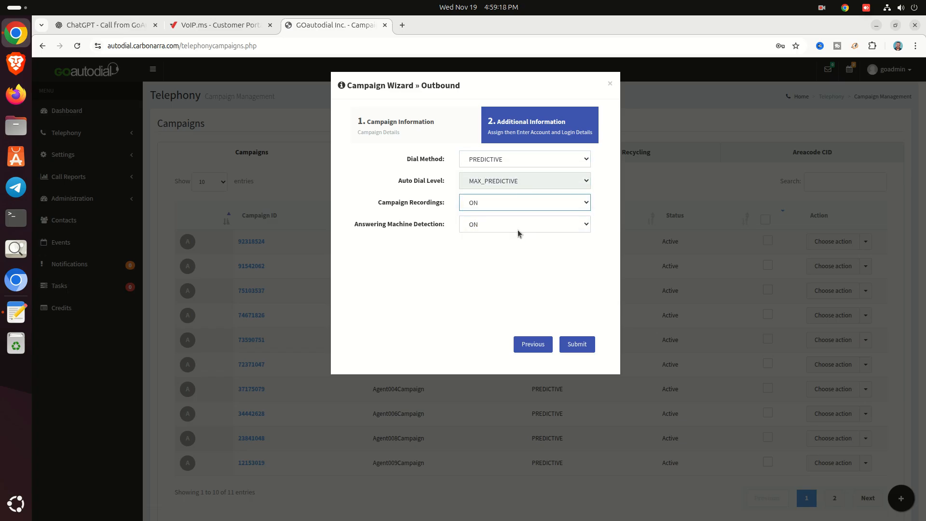
{"action": "left_click", "coordinate": [574, 345]}
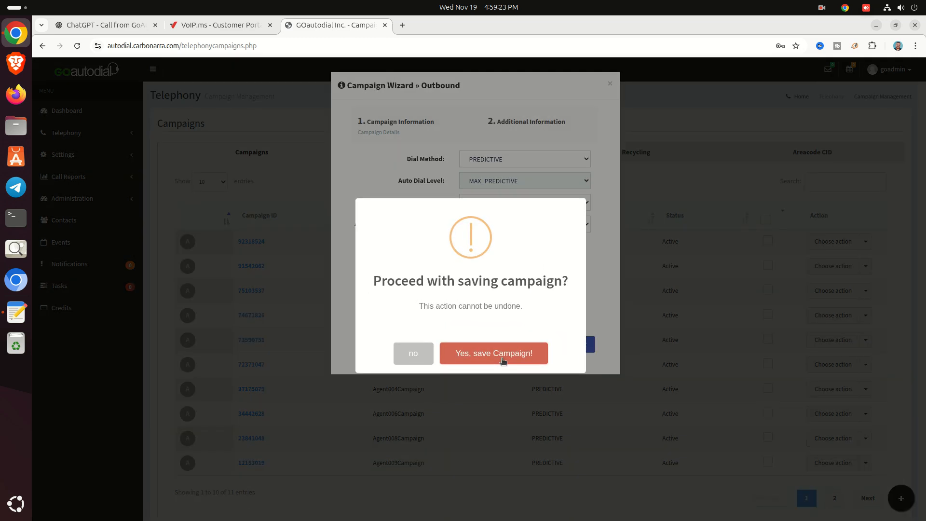
{"action": "left_click", "coordinate": [502, 360]}
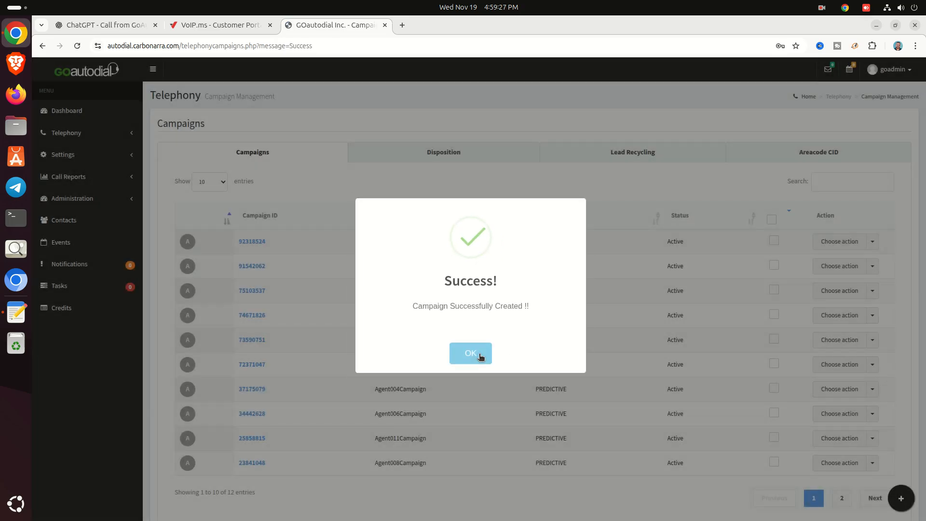
{"action": "left_click", "coordinate": [479, 355]}
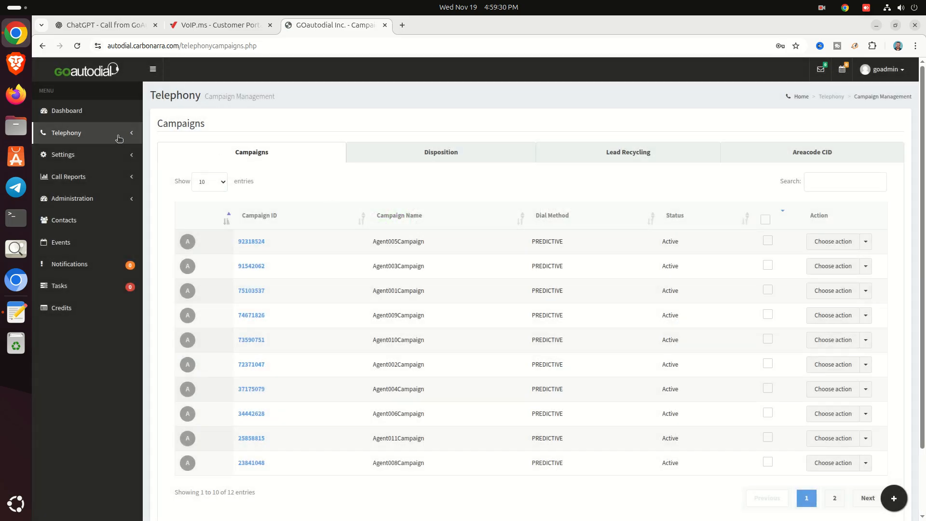
Step: Examine the basic settings, statuses and timezones of telephony list 1001, and leave without changing it
{"action": "left_click", "coordinate": [119, 137]}
{"action": "left_click", "coordinate": [65, 181]}
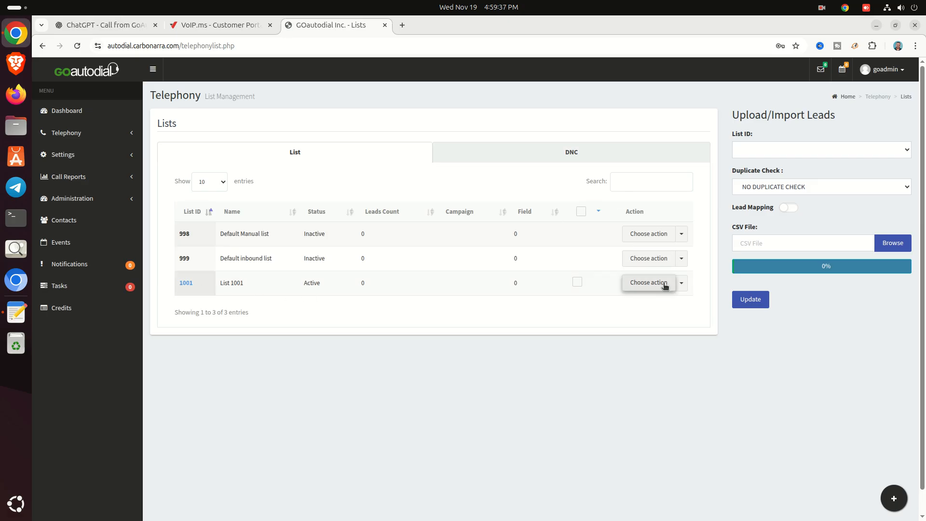
{"action": "left_click", "coordinate": [187, 284]}
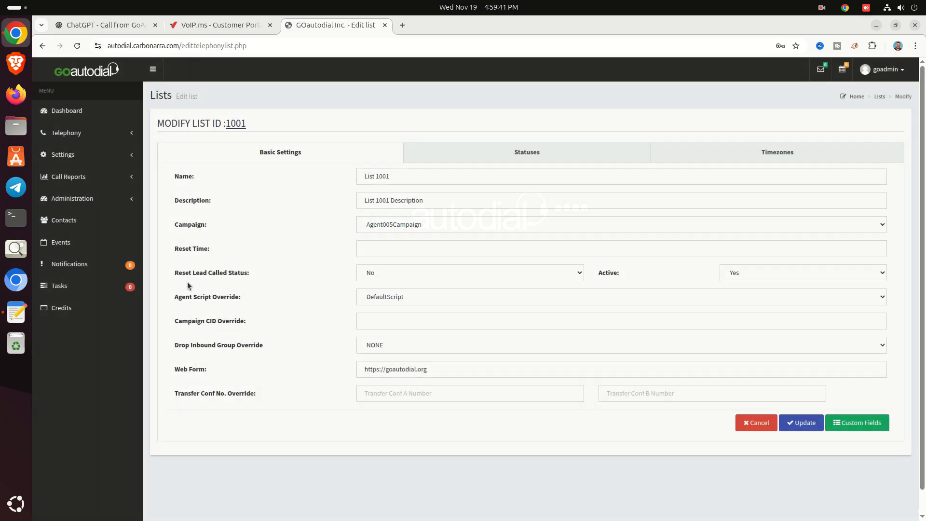
{"action": "left_click", "coordinate": [534, 158]}
{"action": "left_click", "coordinate": [726, 157]}
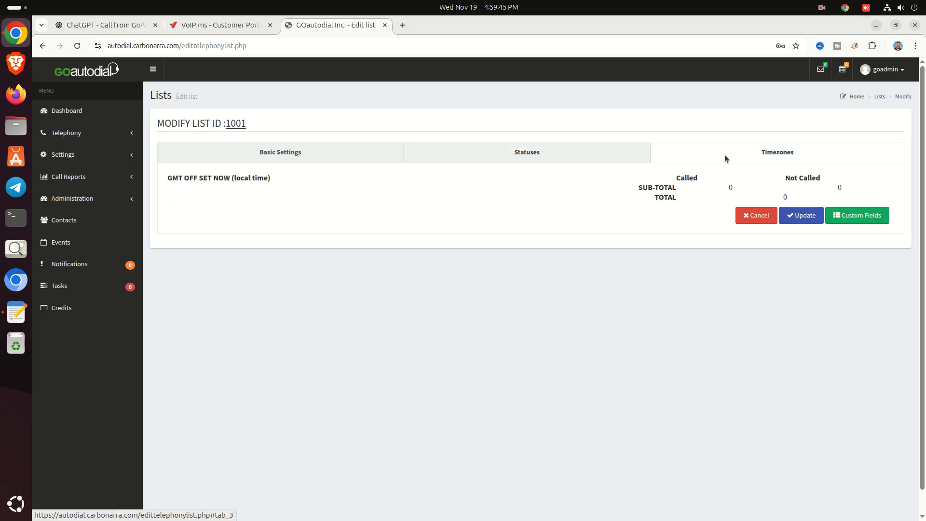
{"action": "left_click", "coordinate": [295, 153]}
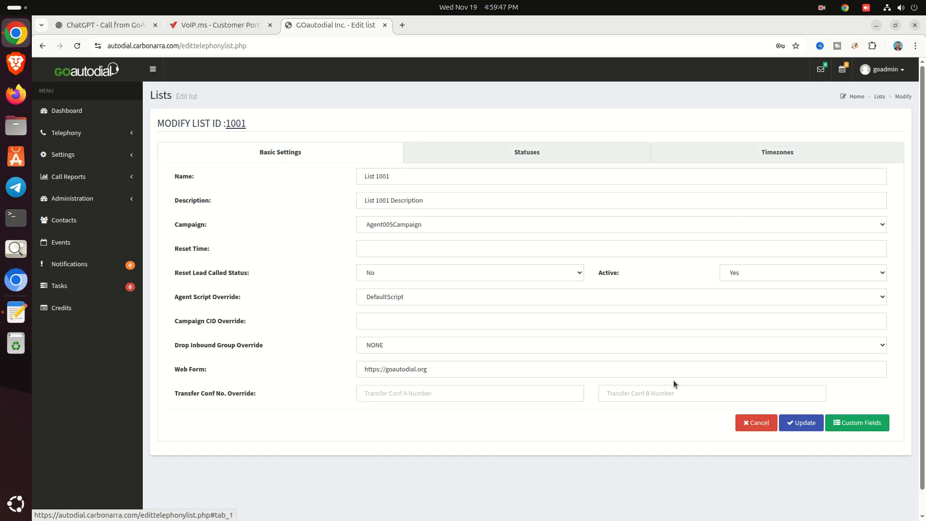
{"action": "left_click", "coordinate": [758, 423]}
{"action": "left_click", "coordinate": [451, 353]}
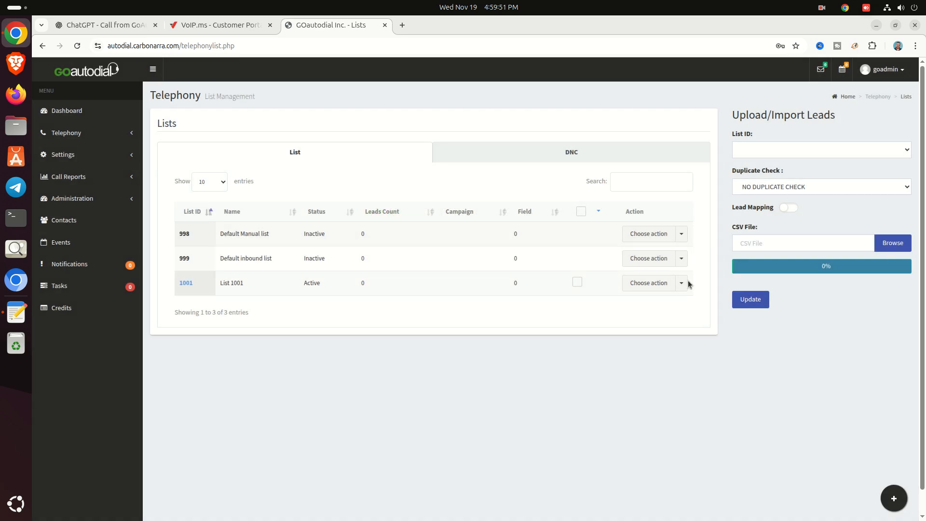
Step: Delete list 1001 from the telephony lists
{"action": "left_click", "coordinate": [687, 237]}
{"action": "left_click", "coordinate": [703, 257]}
{"action": "left_click", "coordinate": [680, 289]}
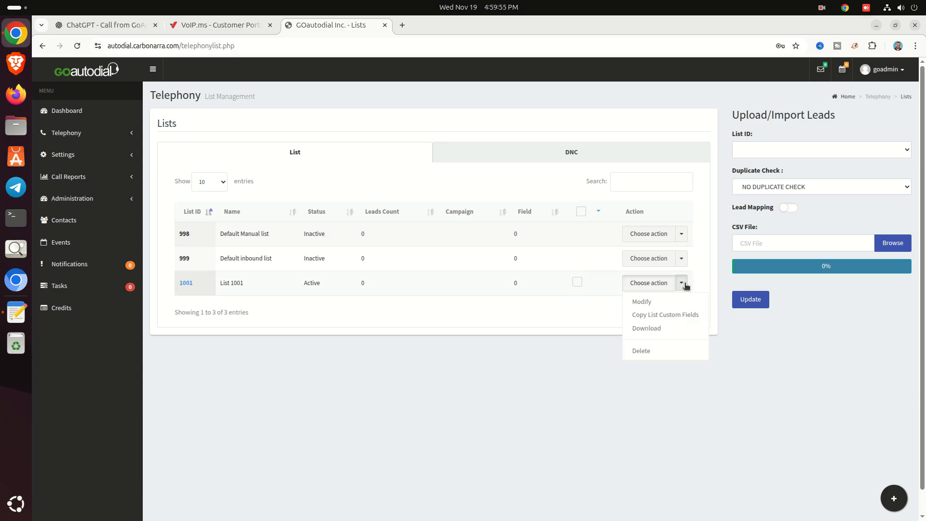
{"action": "left_click", "coordinate": [648, 351]}
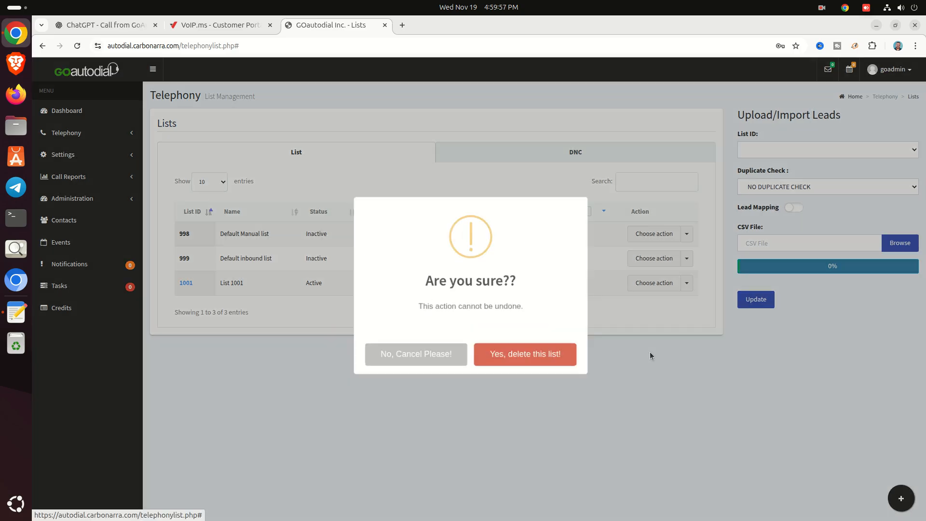
{"action": "left_click", "coordinate": [553, 354]}
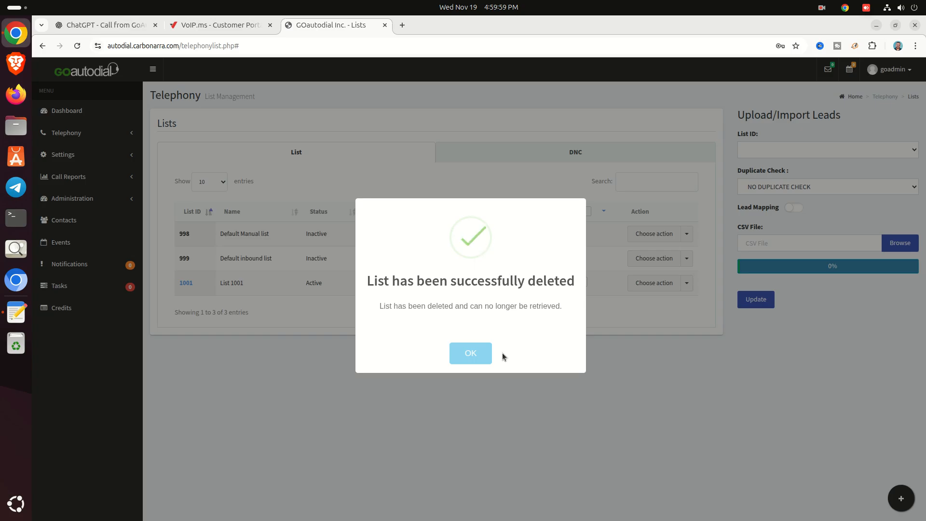
{"action": "left_click", "coordinate": [472, 356]}
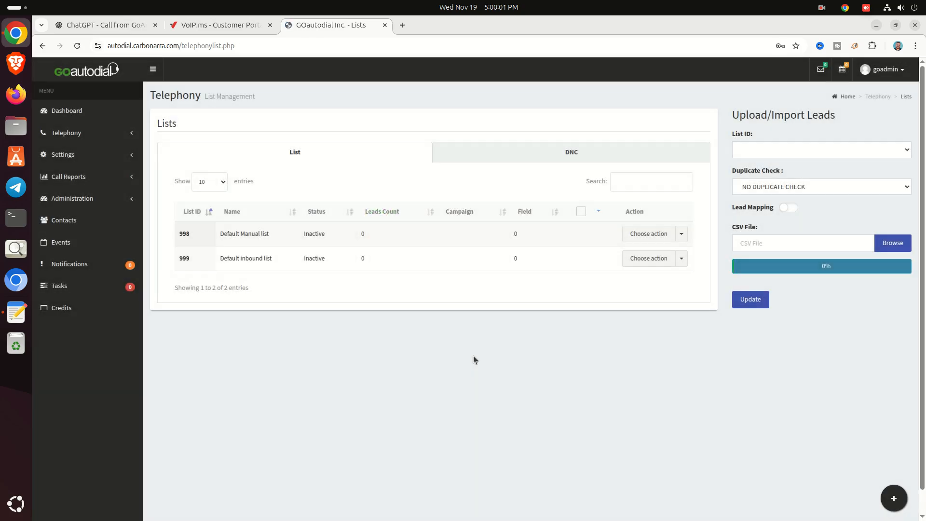
Step: Start a new telephony list and name it AgentList1
{"action": "left_click", "coordinate": [890, 501]}
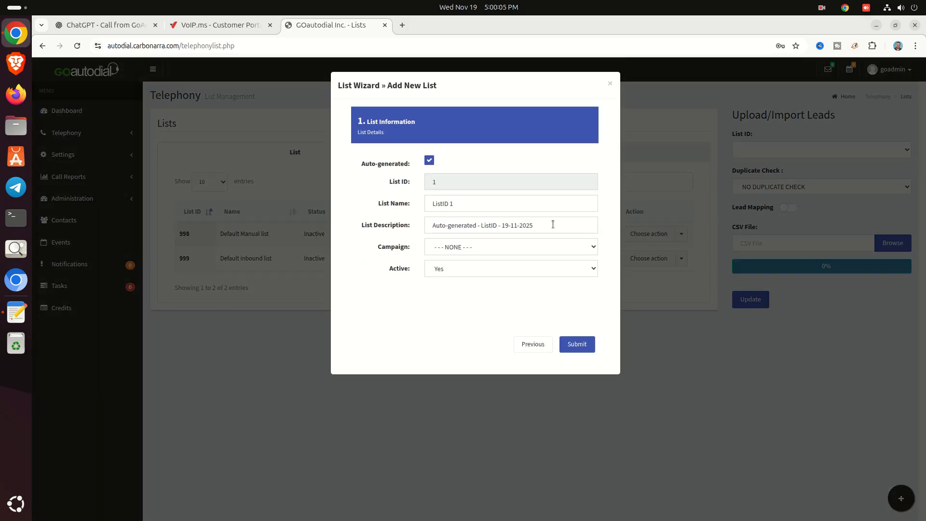
{"action": "left_click", "coordinate": [525, 205]}
{"action": "key", "text": "ctrl+a"}
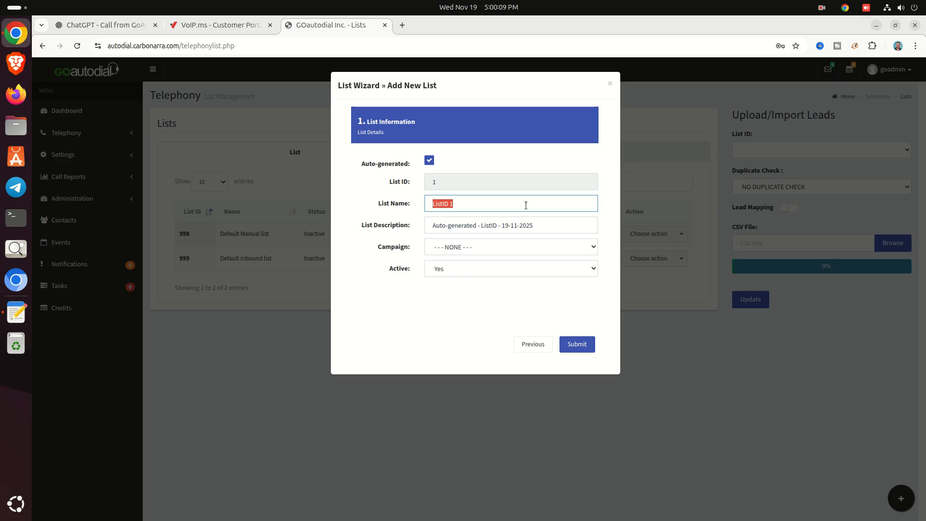
{"action": "key", "text": "Home"}
{"action": "type", "text": "A"}
{"action": "key", "text": "ctrl+a"}
{"action": "type", "text": "Agen"}
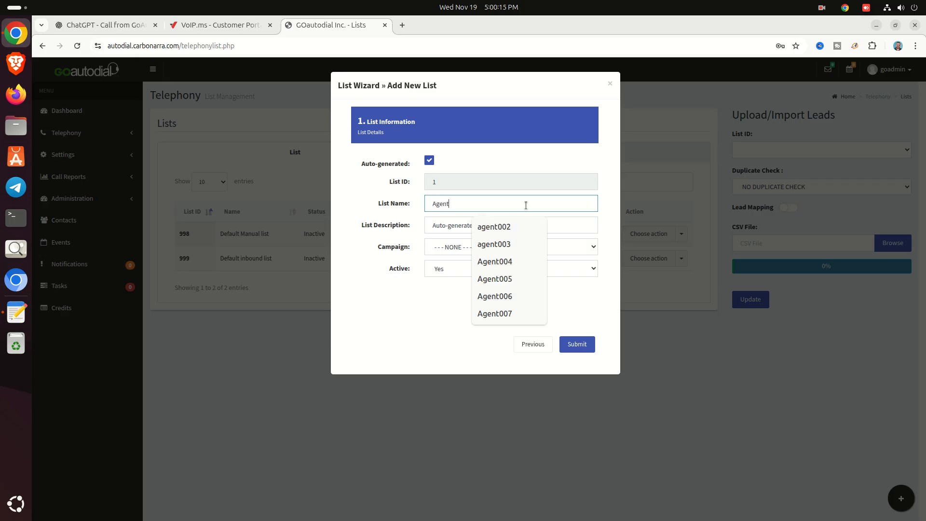
{"action": "type", "text": "tList1"}
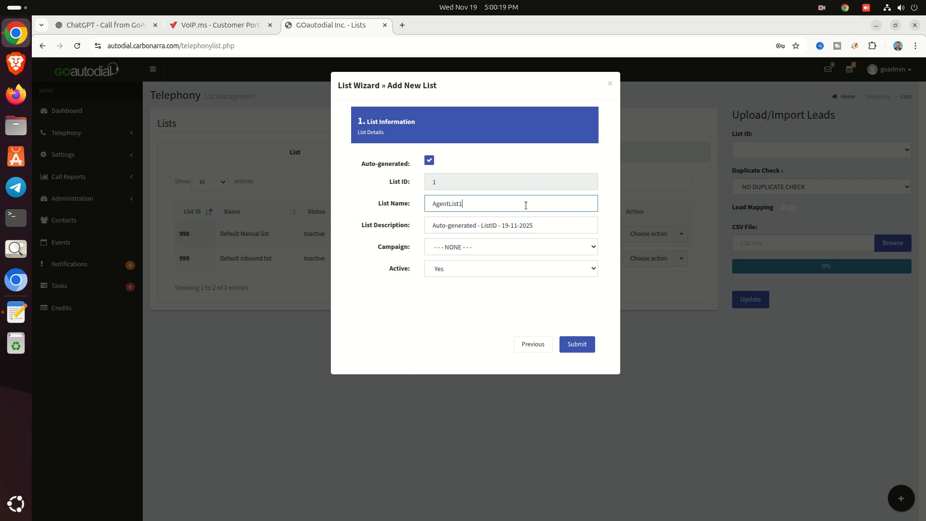
Step: Describe the new list as "Agent List 1", assign it to Agent001Campaign, and submit it
{"action": "key", "text": "ctrl+a"}
{"action": "key", "text": "ctrl+c"}
{"action": "left_click", "coordinate": [525, 226]}
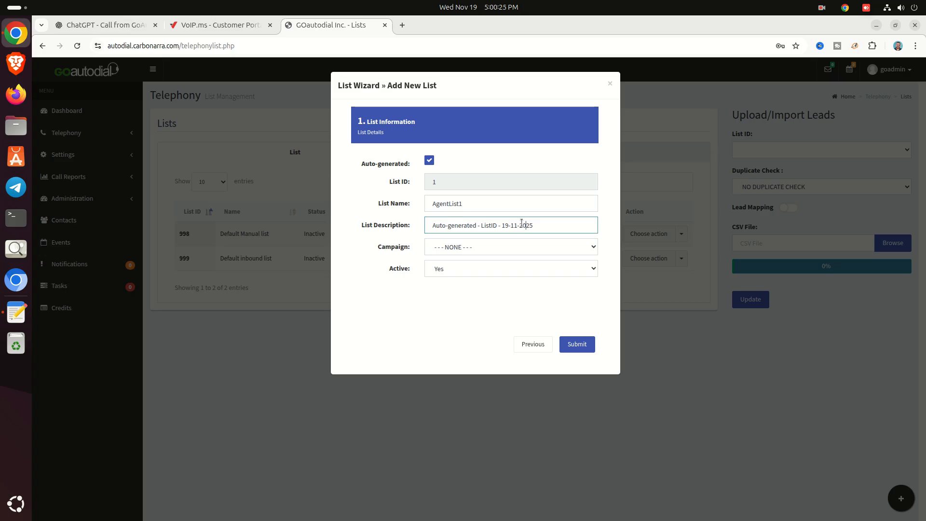
{"action": "triple_click", "coordinate": [565, 227]}
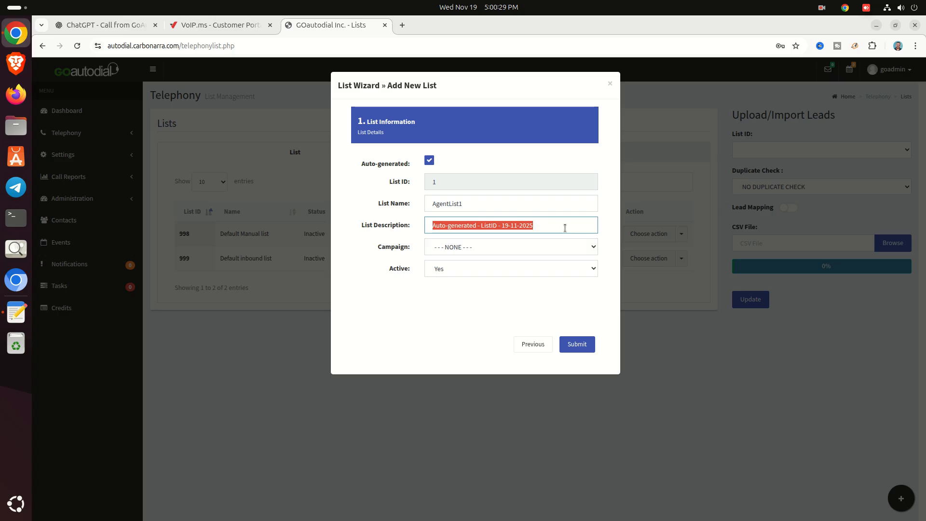
{"action": "key", "text": "ctrl+v"}
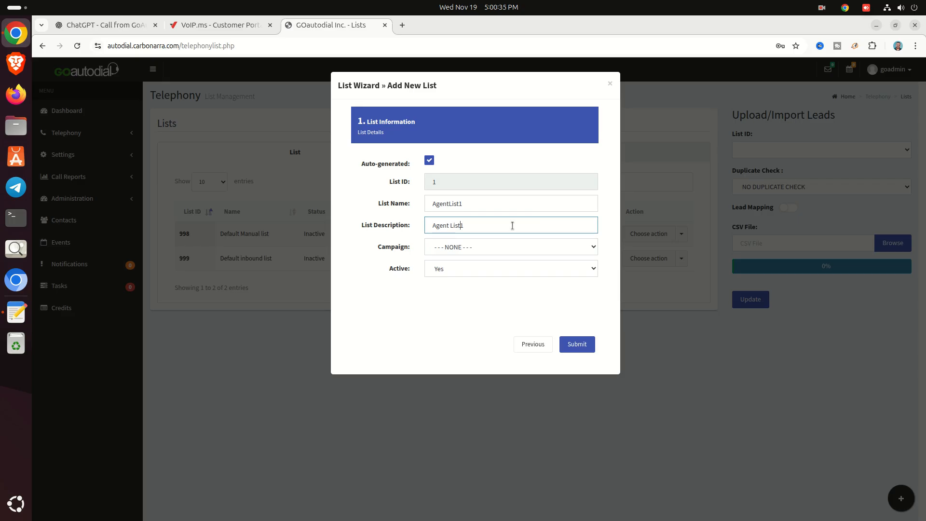
{"action": "left_click", "coordinate": [522, 246]}
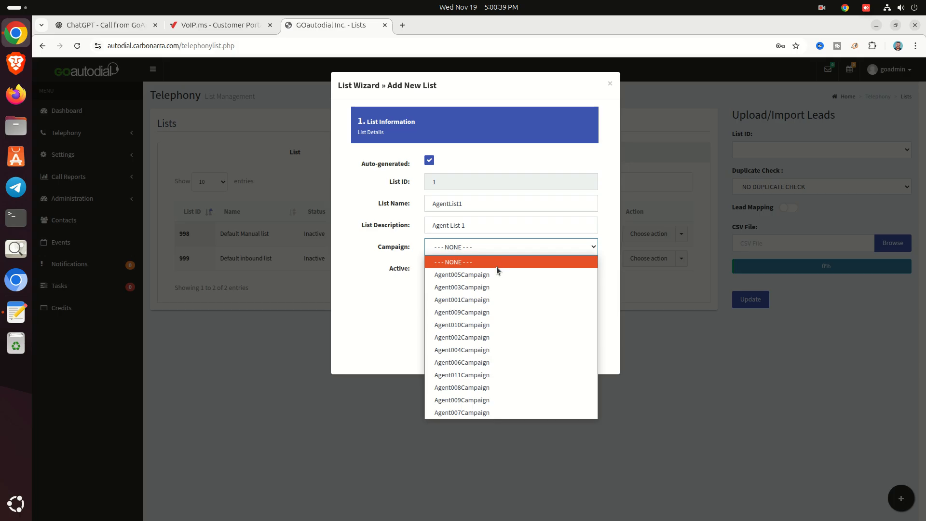
{"action": "left_click", "coordinate": [483, 300]}
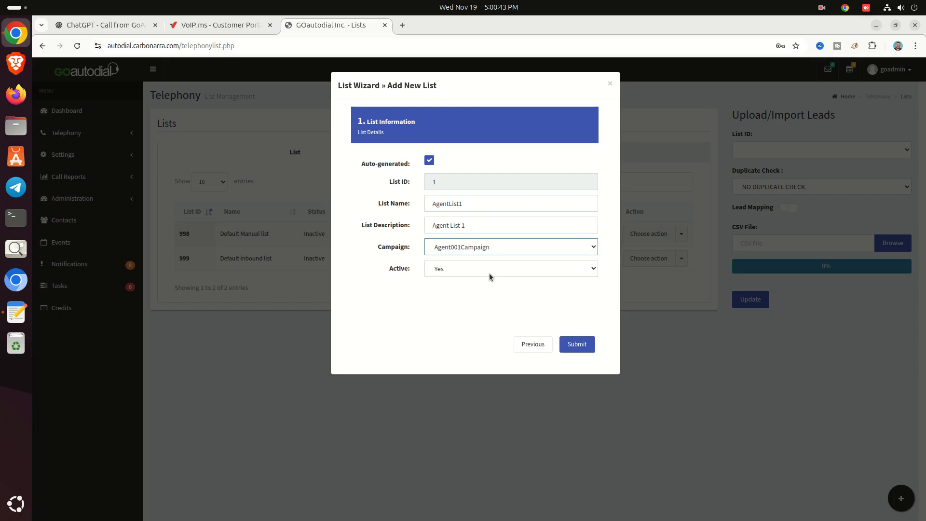
{"action": "left_click", "coordinate": [584, 344]}
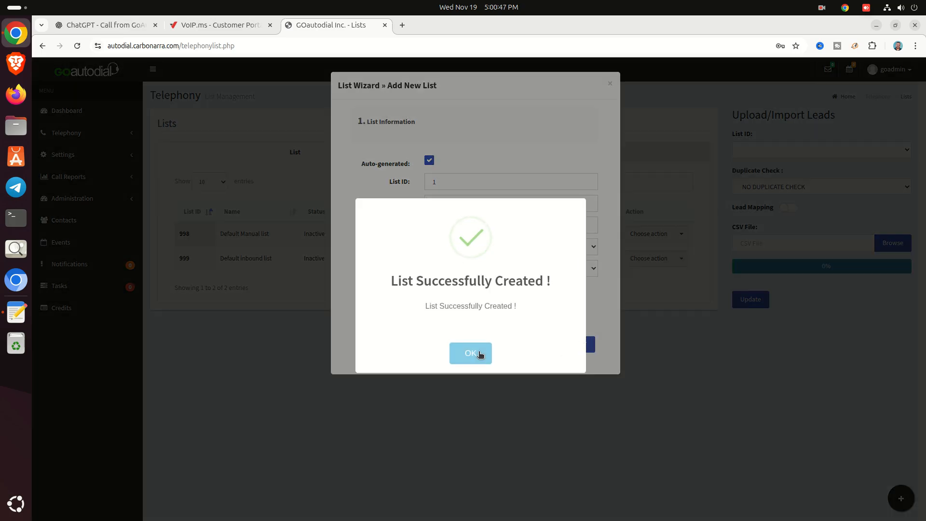
{"action": "left_click", "coordinate": [479, 354]}
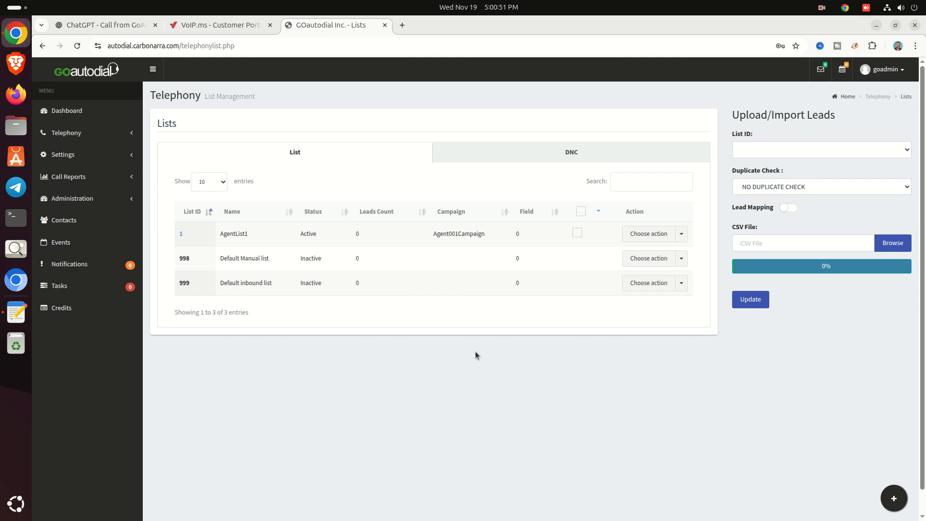
Step: Rename telephony list 1 to AGL1 and save the change
{"action": "left_click", "coordinate": [681, 234]}
{"action": "left_click", "coordinate": [642, 253]}
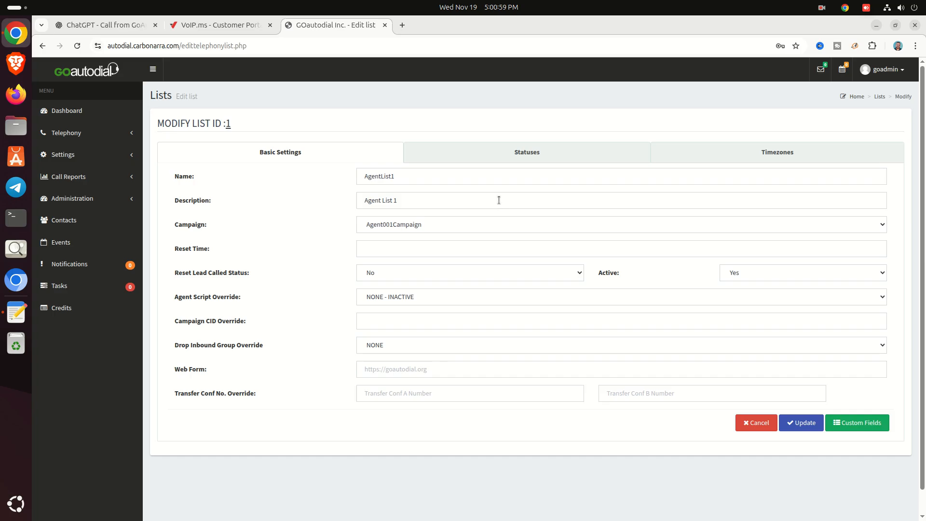
{"action": "left_click", "coordinate": [491, 178]}
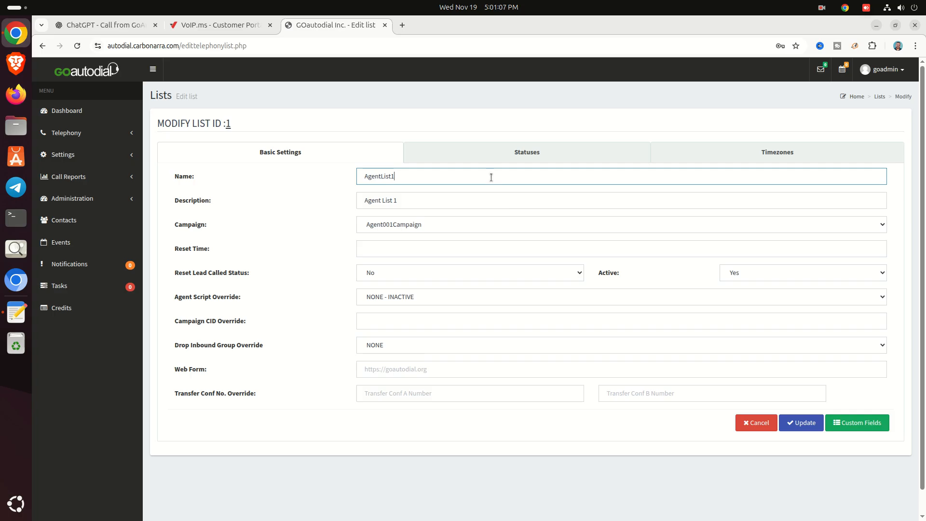
{"action": "key", "text": "BackSpace"}
{"action": "key", "text": "BackSpace"}
{"action": "key", "text": "BackSpace"}
{"action": "key", "text": "BackSpace"}
{"action": "key", "text": "BackSpace"}
{"action": "key", "text": "BackSpace"}
{"action": "key", "text": "BackSpace"}
{"action": "type", "text": "A"}
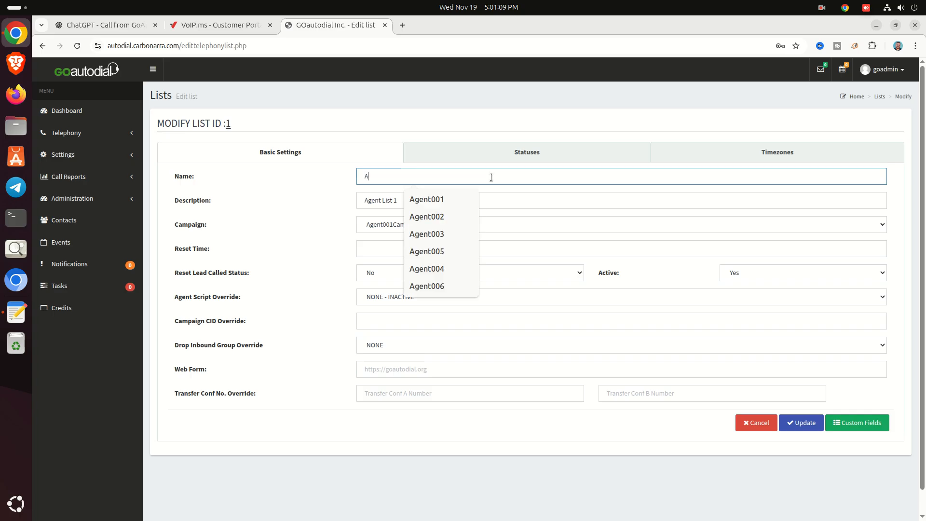
{"action": "type", "text": "GL1"}
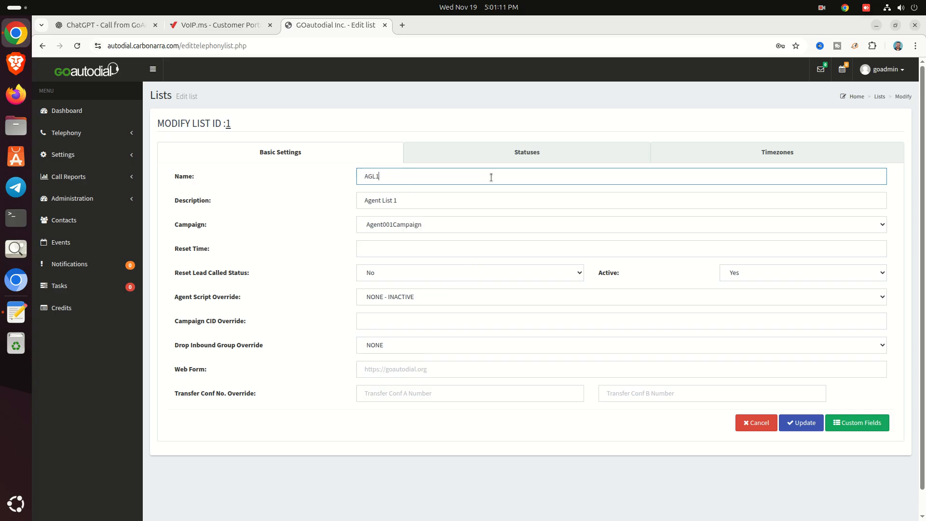
{"action": "double_click", "coordinate": [508, 177]}
{"action": "left_click", "coordinate": [804, 423]}
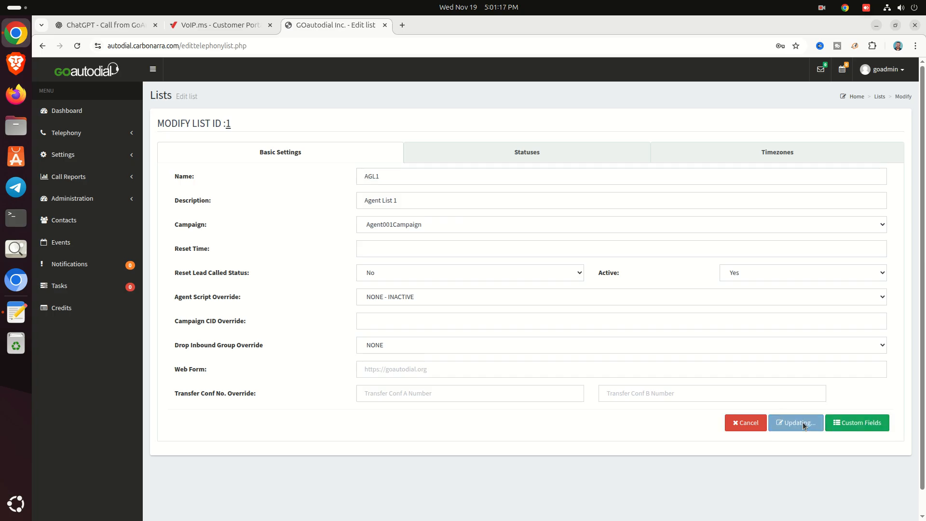
{"action": "left_click", "coordinate": [470, 360]}
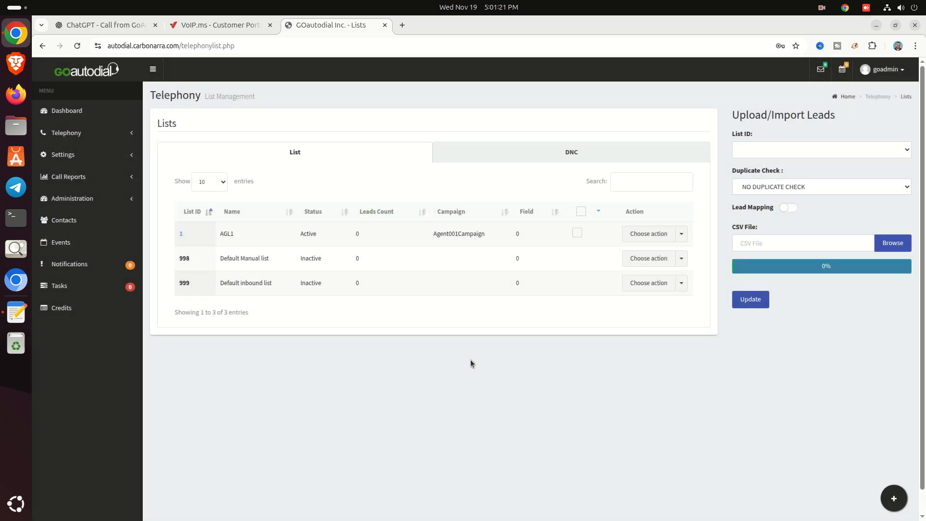
Step: Create an active telephony list named AGL2 with the description "Agent List 2", assigned to Agent002Campaign
{"action": "left_click", "coordinate": [897, 504]}
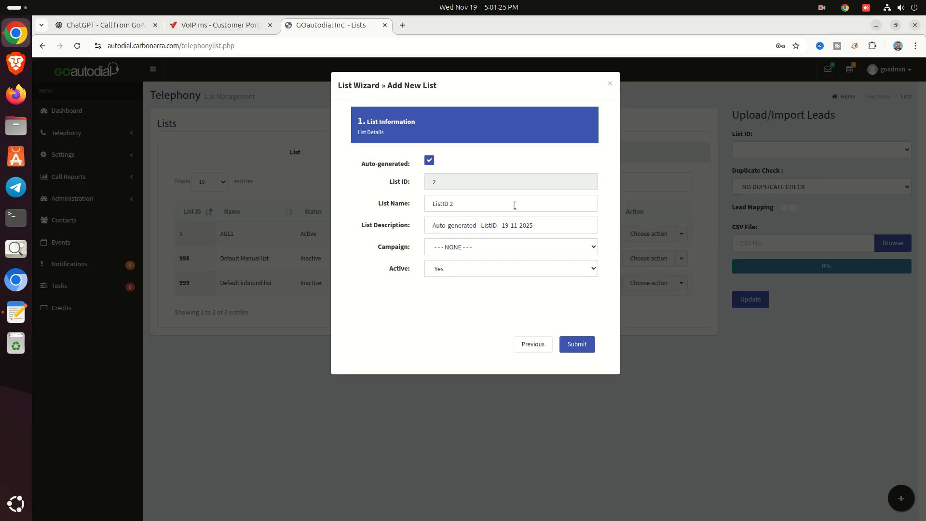
{"action": "left_click", "coordinate": [514, 205]}
{"action": "key", "text": "ctrl+a"}
{"action": "type", "text": "AGL1"}
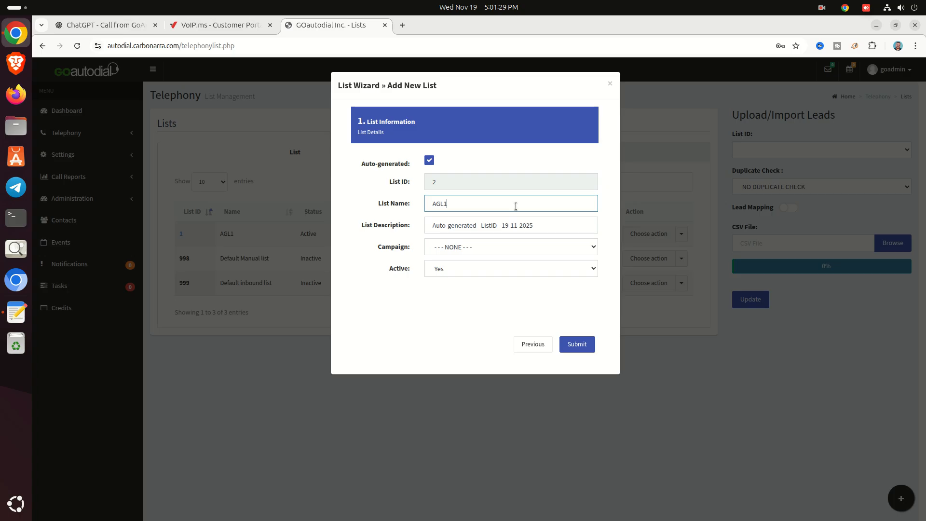
{"action": "left_click", "coordinate": [561, 225]}
{"action": "key", "text": "ctrl+a"}
{"action": "type", "text": "A"}
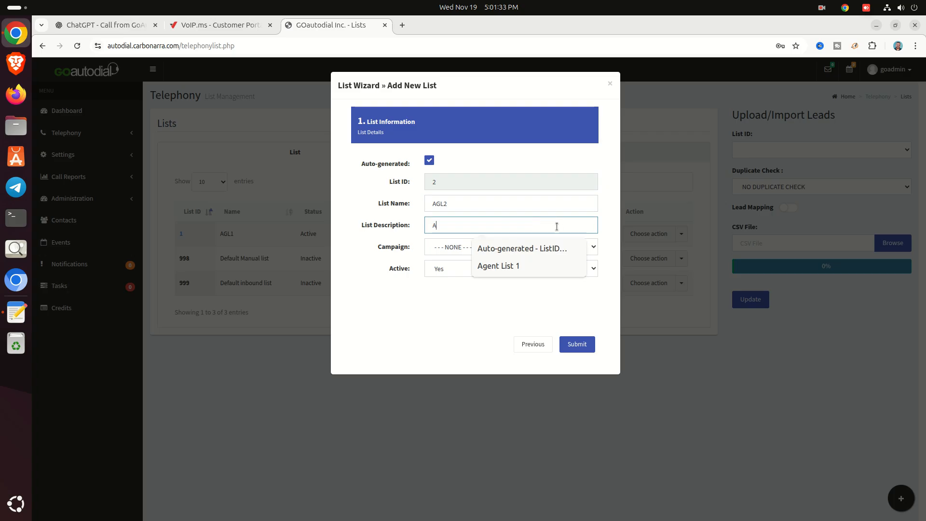
{"action": "type", "text": "gent List 2"}
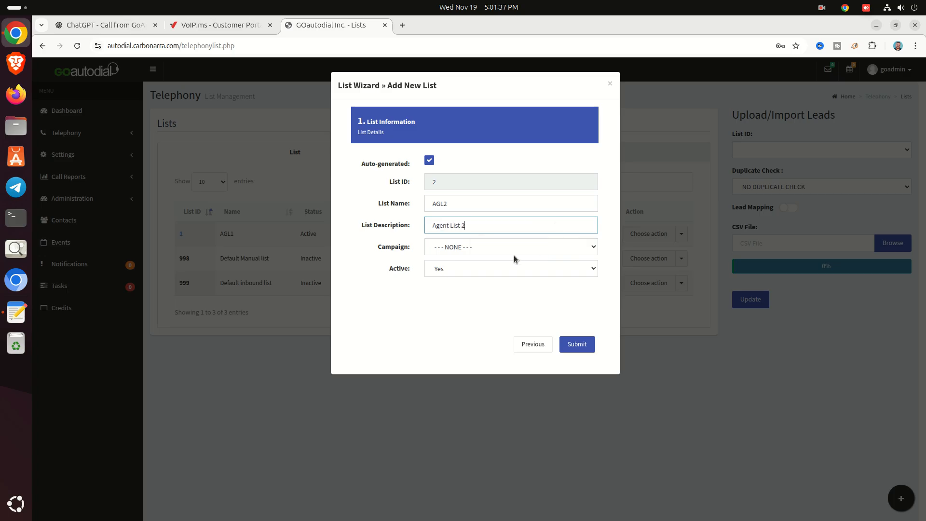
{"action": "left_click", "coordinate": [513, 248]}
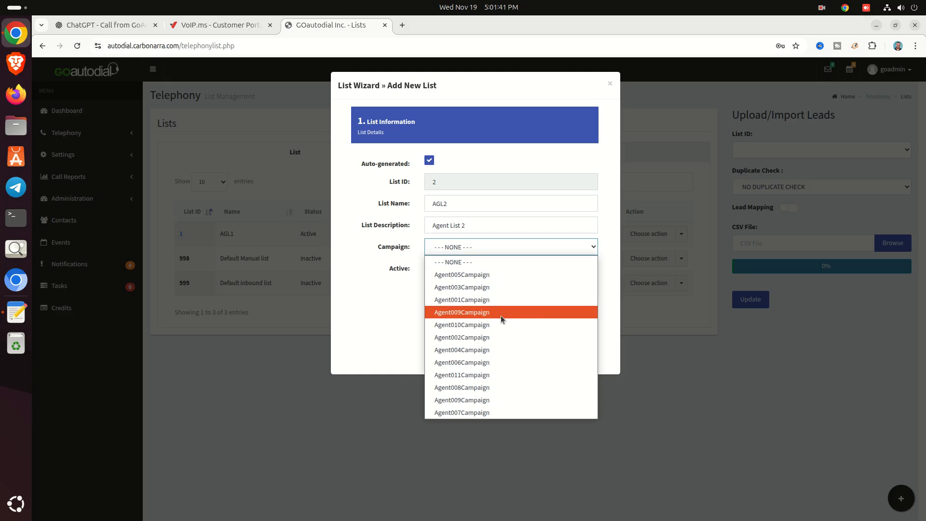
{"action": "left_click", "coordinate": [488, 336]}
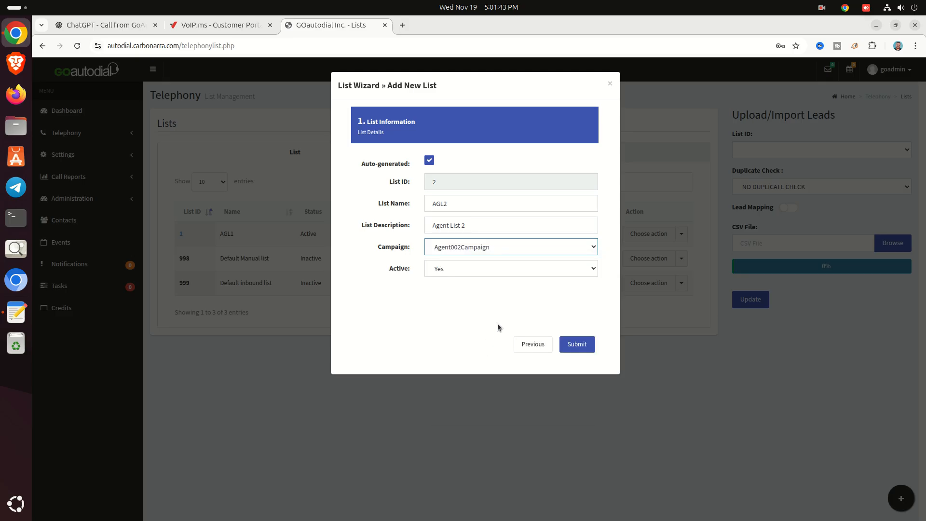
{"action": "left_click", "coordinate": [581, 345]}
{"action": "left_click", "coordinate": [481, 358]}
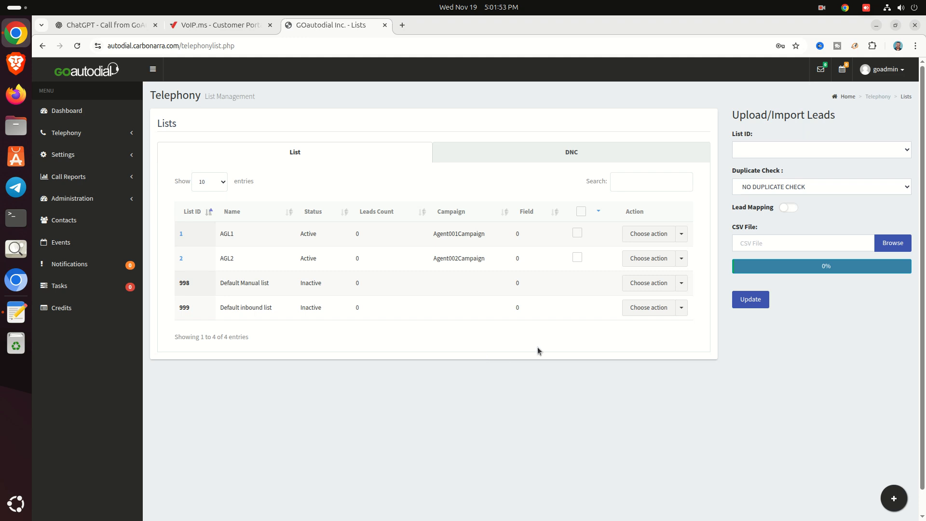
Step: Create an active telephony list named AGL3 with the description "Agent List 3", assigned to Agent003Campaign
{"action": "left_click", "coordinate": [893, 498]}
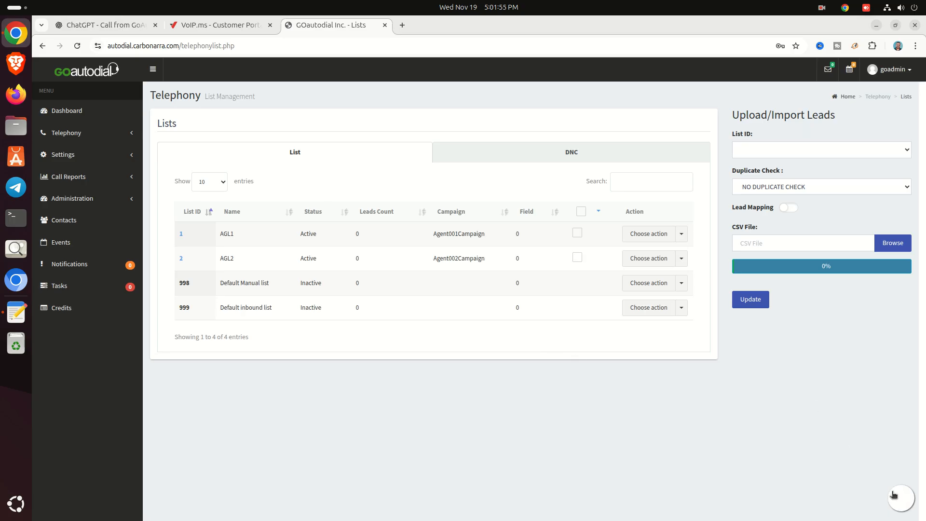
{"action": "triple_click", "coordinate": [517, 202]}
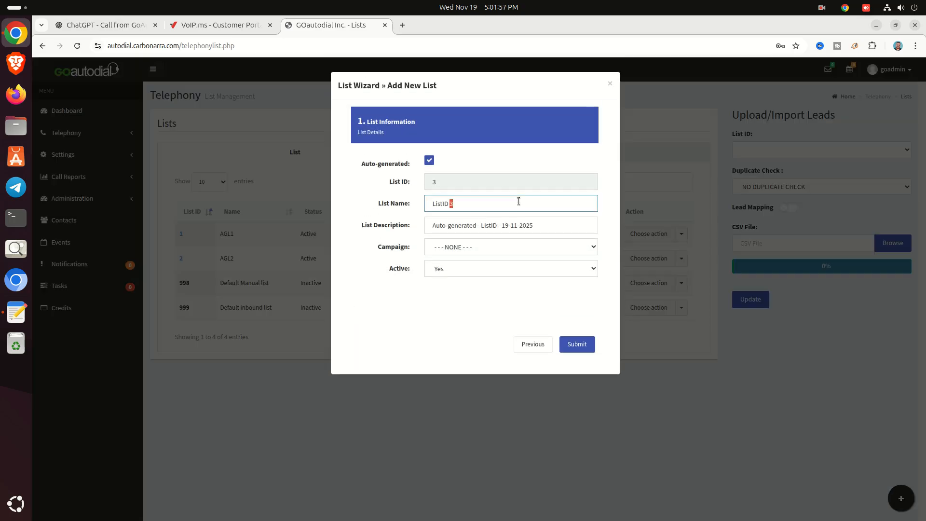
{"action": "type", "text": "AGL"}
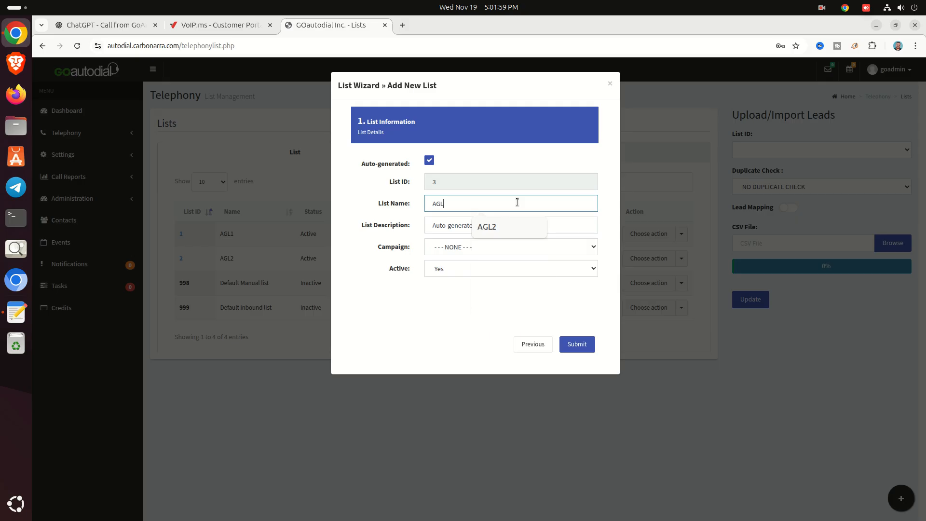
{"action": "type", "text": "3"}
{"action": "left_click", "coordinate": [499, 225]}
{"action": "triple_click", "coordinate": [499, 225]}
{"action": "type", "text": "Agent List 3"}
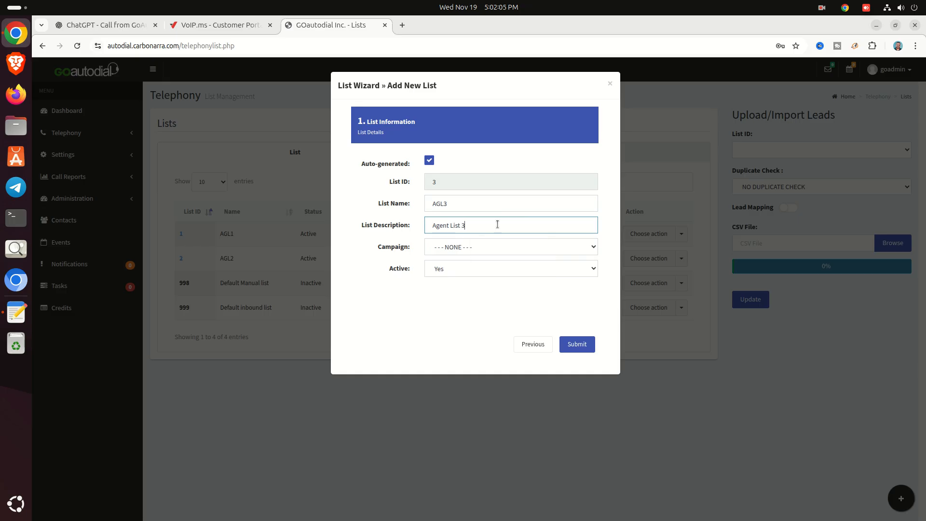
{"action": "left_click", "coordinate": [499, 248]}
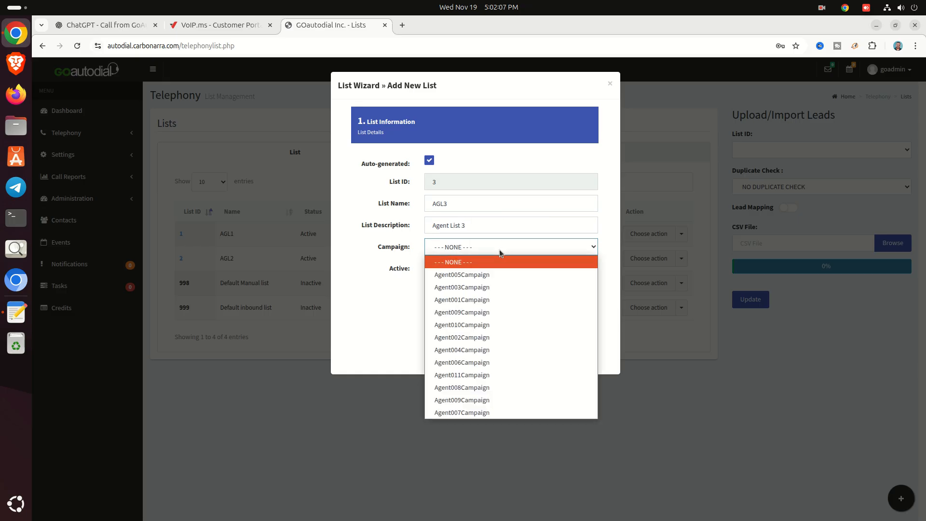
{"action": "left_click", "coordinate": [485, 287]}
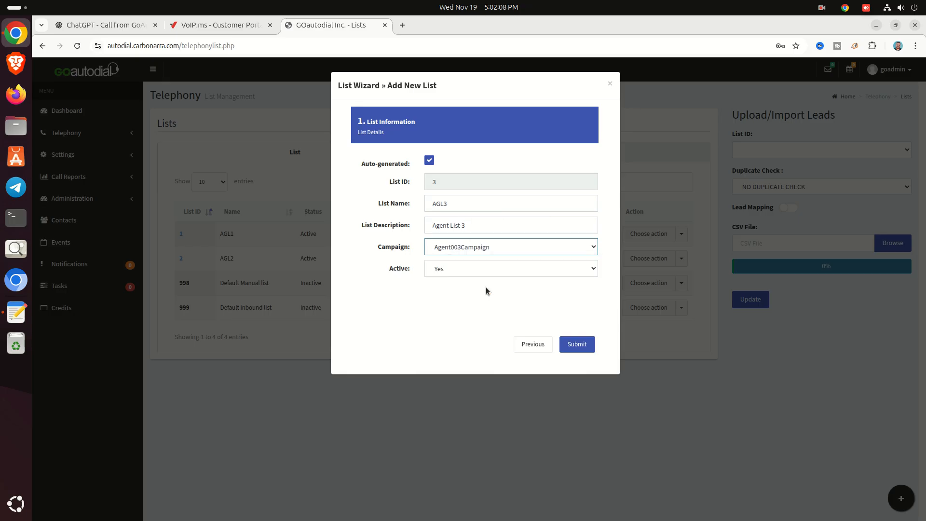
{"action": "left_click", "coordinate": [578, 344]}
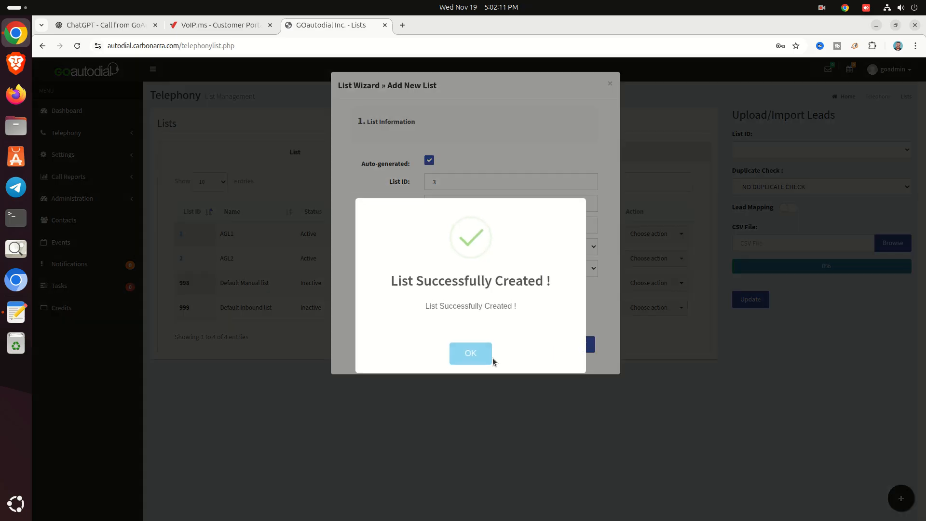
{"action": "left_click", "coordinate": [482, 357]}
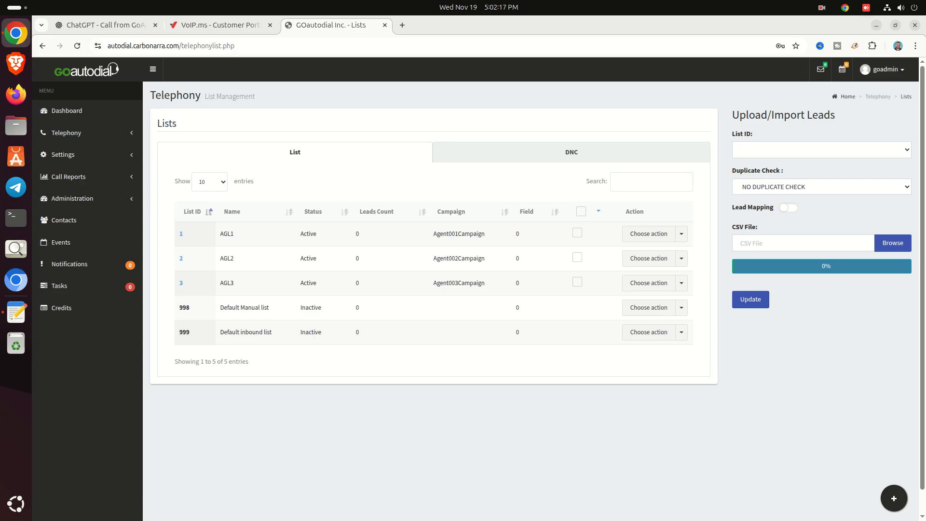
Step: Create an active telephony list named AGL4 with the description "Agent List 4", assigned to Agent004Campaign
{"action": "left_click", "coordinate": [894, 498]}
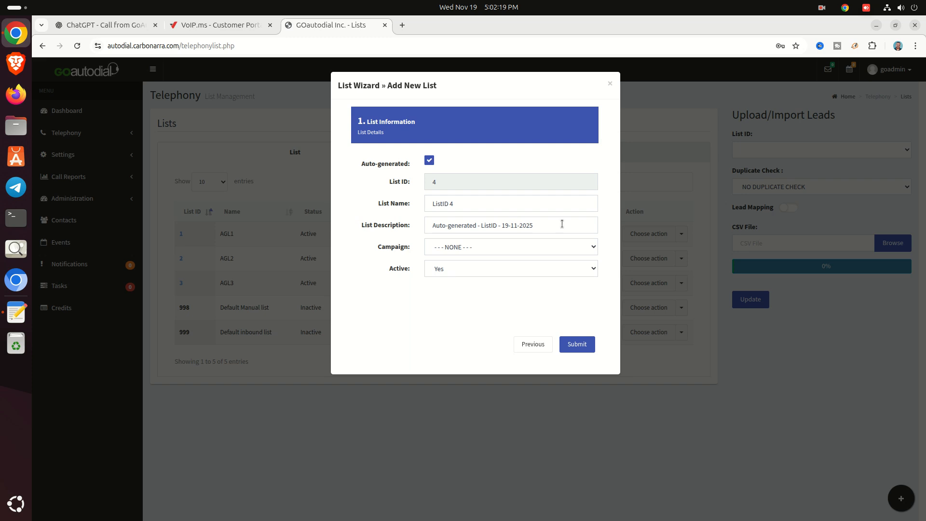
{"action": "left_click", "coordinate": [521, 207]}
{"action": "key", "text": "ctrl+a"}
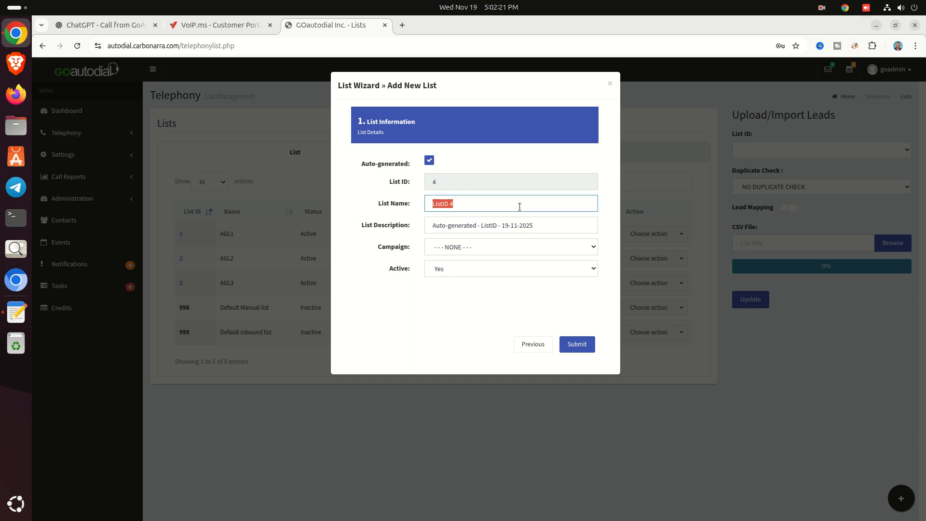
{"action": "type", "text": "AG"}
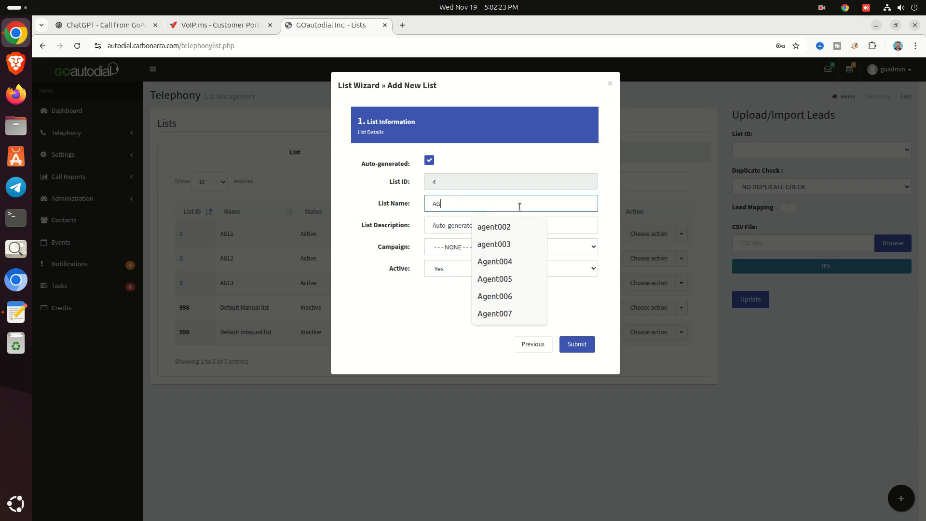
{"action": "type", "text": "L"}
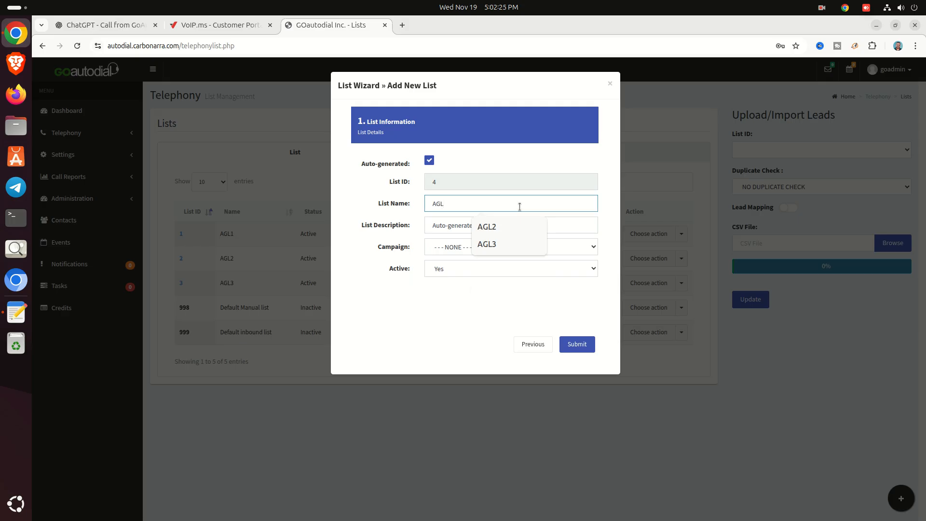
{"action": "type", "text": "4"}
{"action": "left_click", "coordinate": [513, 225]}
{"action": "key", "text": "ctrl+a"}
{"action": "type", "text": "Agent List 4"}
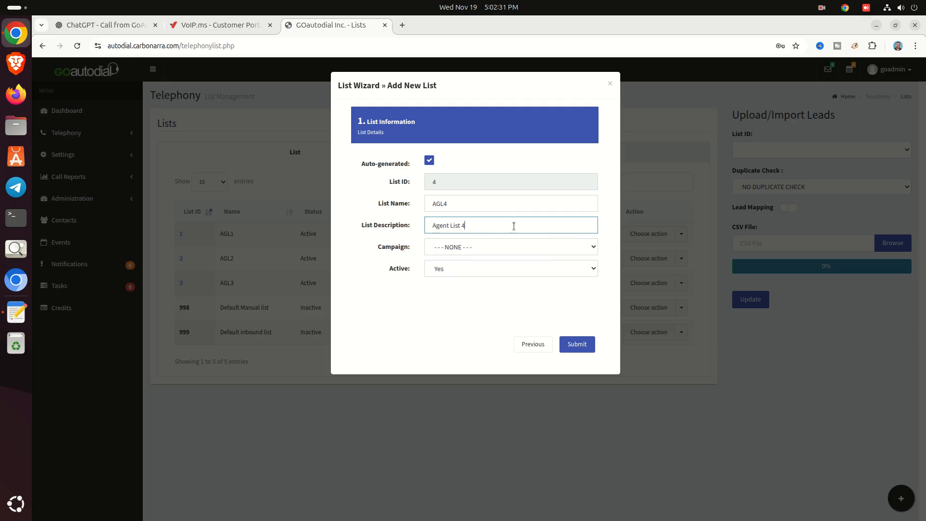
{"action": "left_click", "coordinate": [473, 247]}
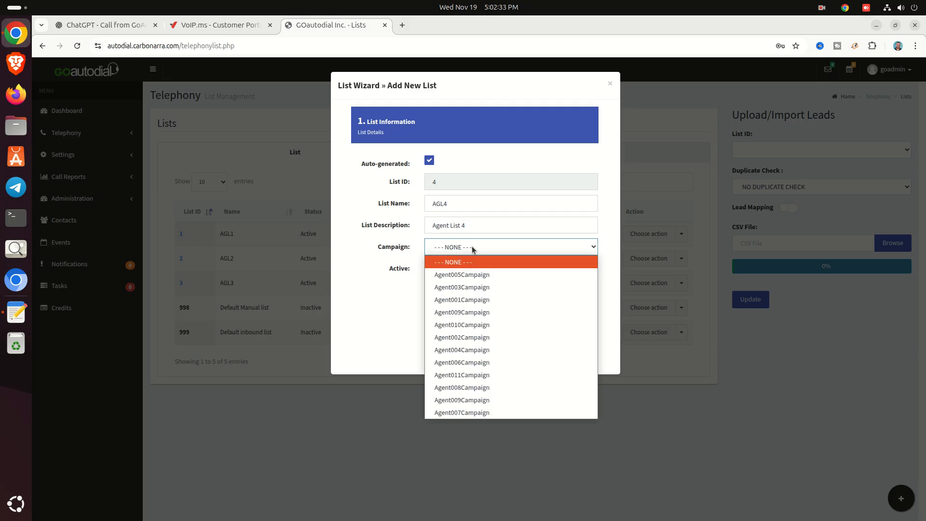
{"action": "left_click", "coordinate": [489, 350]}
{"action": "left_click", "coordinate": [566, 346]}
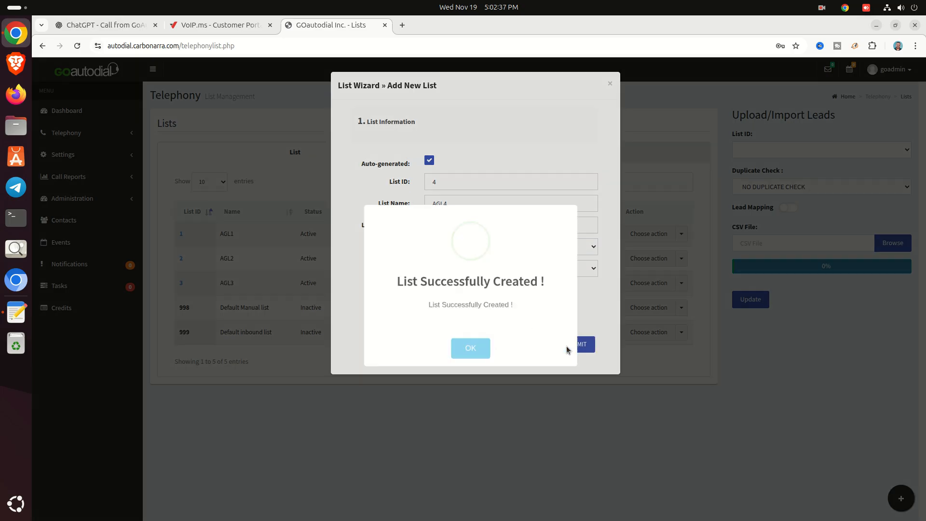
Step: Create an active telephony list named AGL5 with the description "Agent List 5", assigned to Agent005Campaign
{"action": "left_click", "coordinate": [483, 356]}
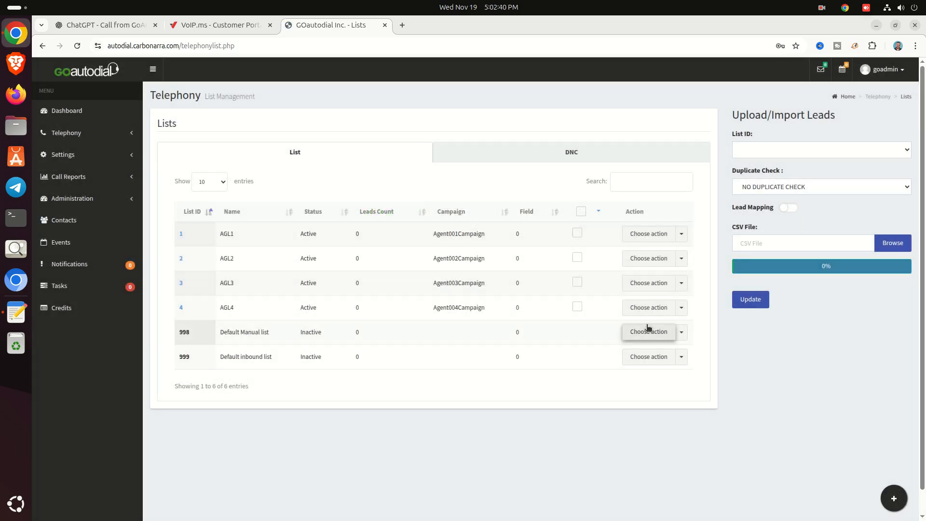
{"action": "left_click", "coordinate": [893, 499]}
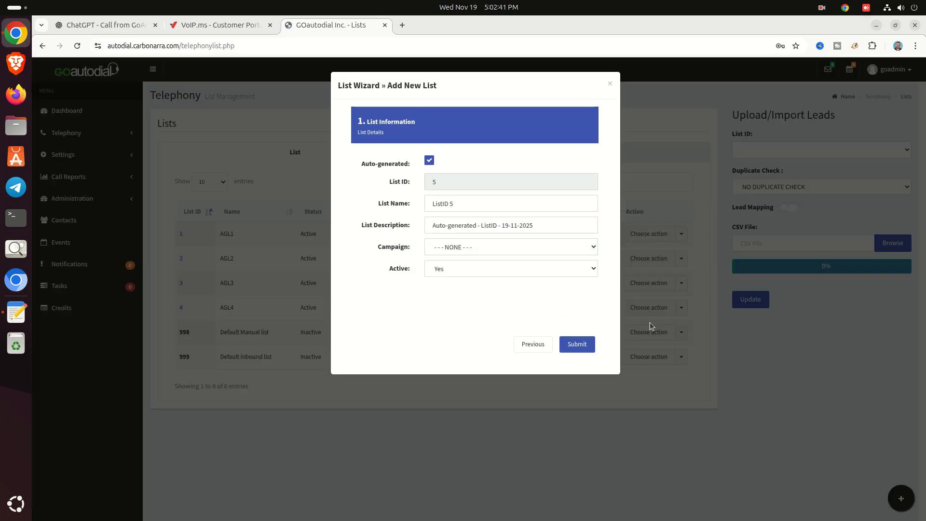
{"action": "triple_click", "coordinate": [505, 206]}
{"action": "type", "text": "AGL"}
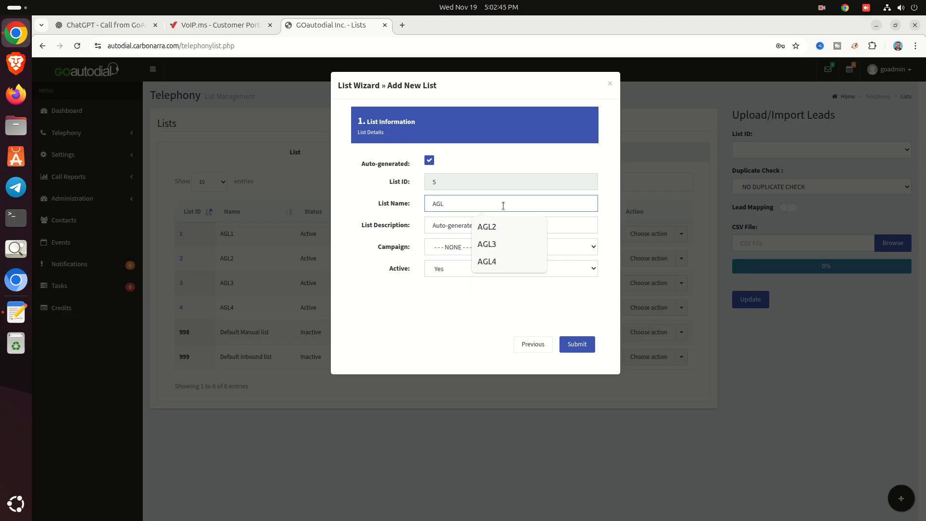
{"action": "type", "text": "5"}
{"action": "key", "text": "Tab"}
{"action": "type", "text": "Ag"}
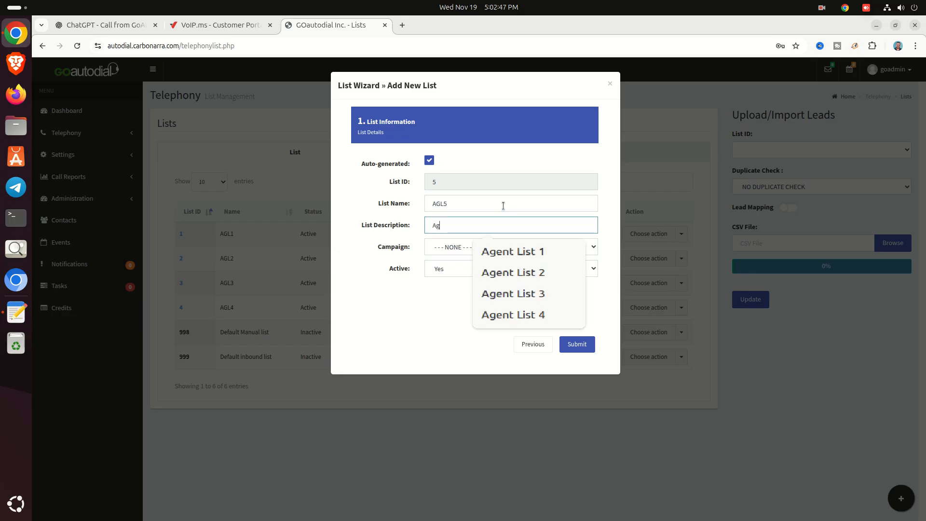
{"action": "type", "text": "ent List 4"}
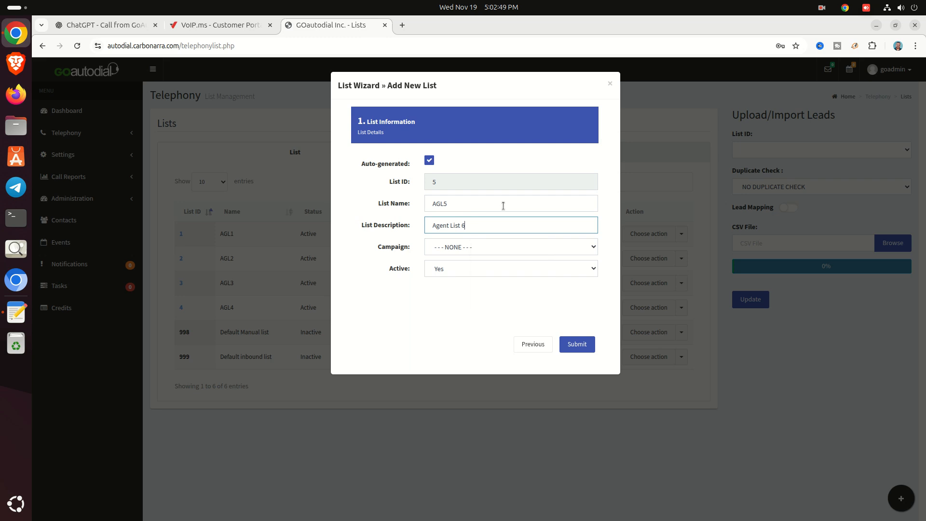
{"action": "key", "text": "BackSpace"}
{"action": "type", "text": "5"}
{"action": "key", "text": "Tab"}
{"action": "left_click", "coordinate": [520, 251]}
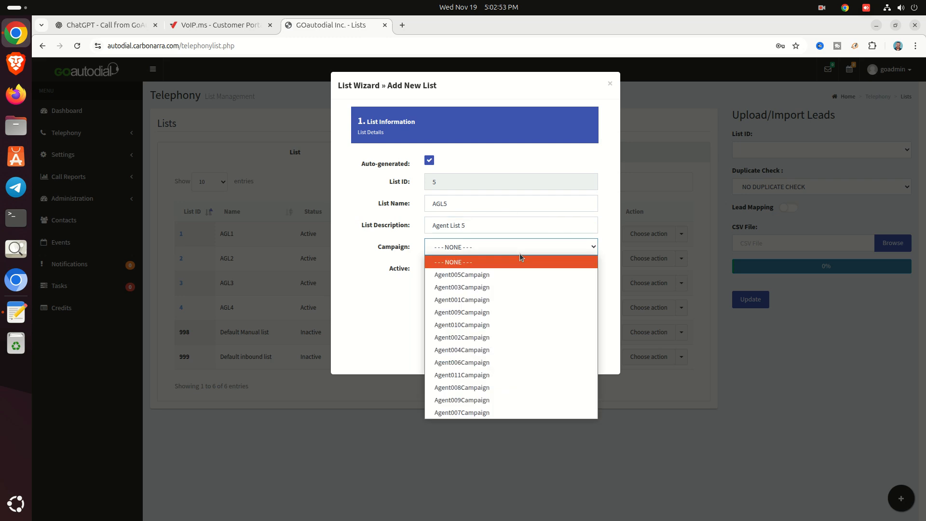
{"action": "left_click", "coordinate": [500, 276]}
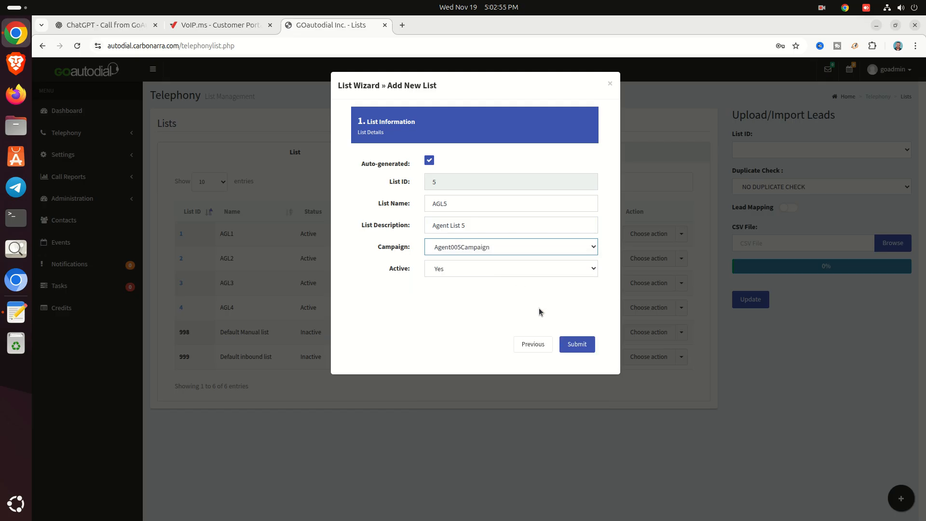
{"action": "left_click", "coordinate": [566, 344]}
{"action": "left_click", "coordinate": [471, 353]}
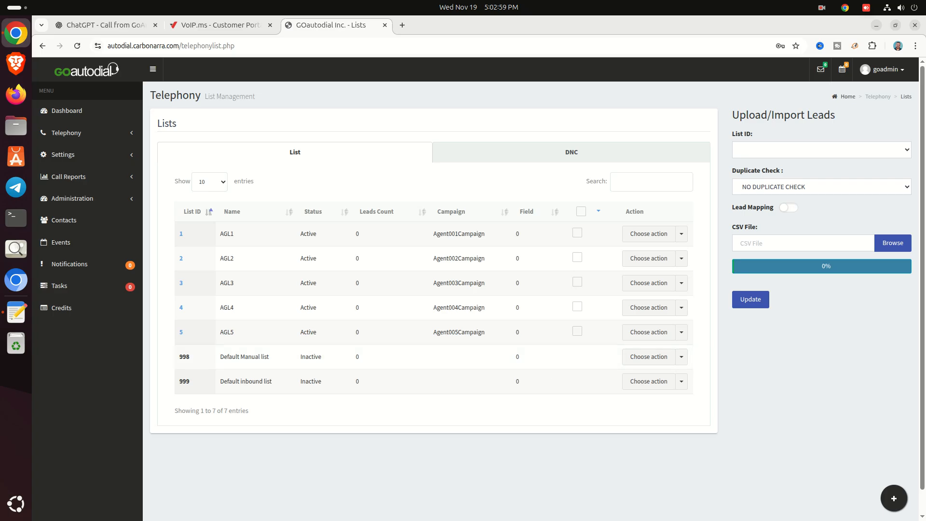
Step: Create an active telephony list named AGL6 with the description "Agent List 6", assigned to Agent006Campaign
{"action": "left_click", "coordinate": [894, 499]}
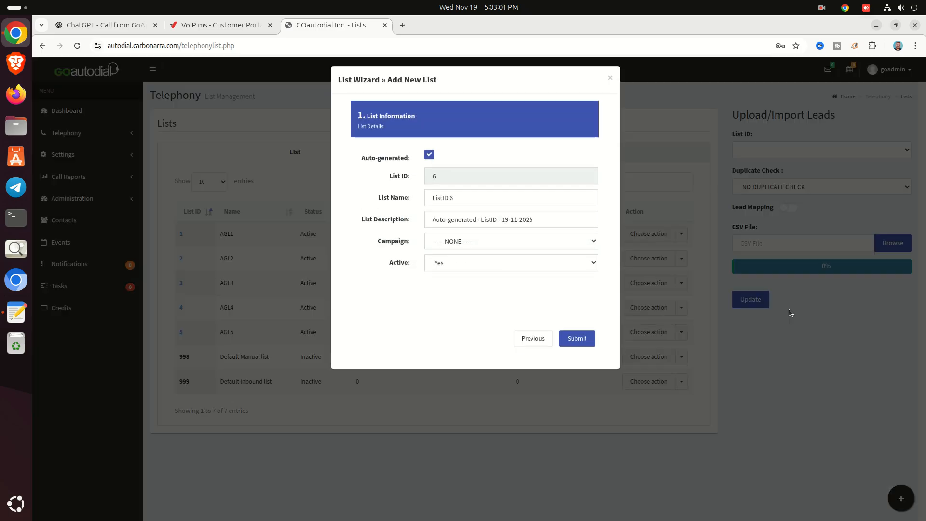
{"action": "triple_click", "coordinate": [505, 200]}
{"action": "type", "text": "AGL"}
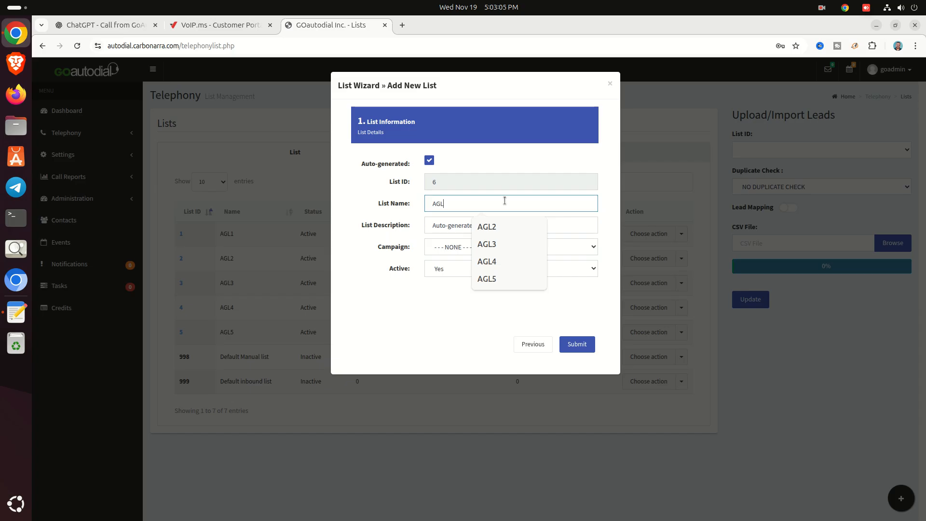
{"action": "type", "text": "6"}
{"action": "key", "text": "Tab"}
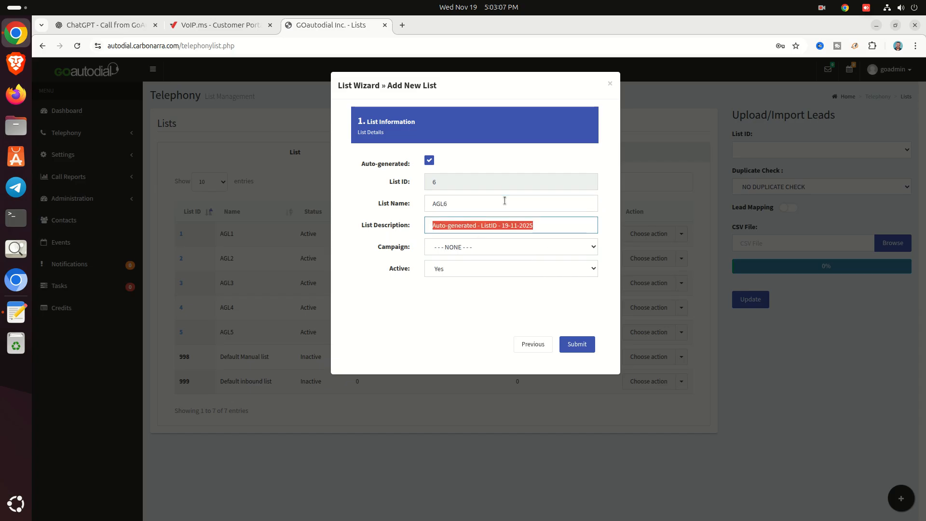
{"action": "type", "text": "Agent List"}
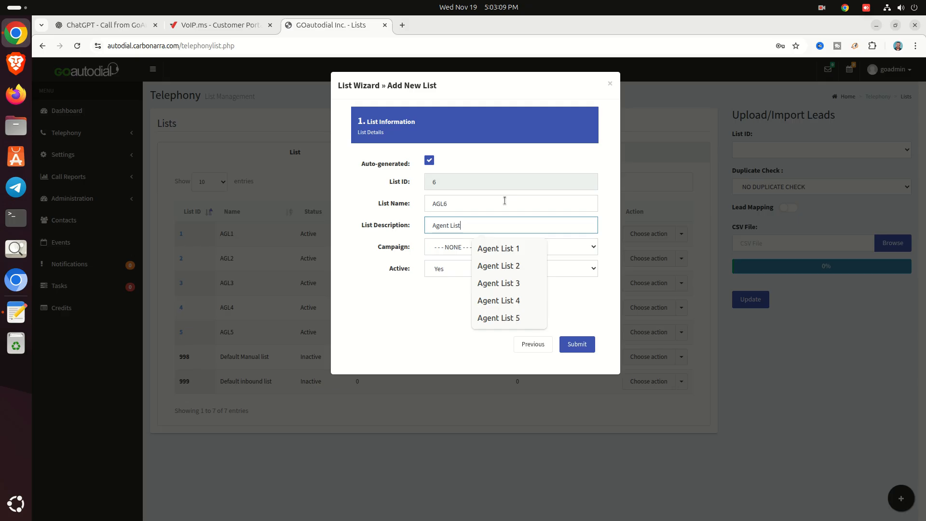
{"action": "type", "text": " 6"}
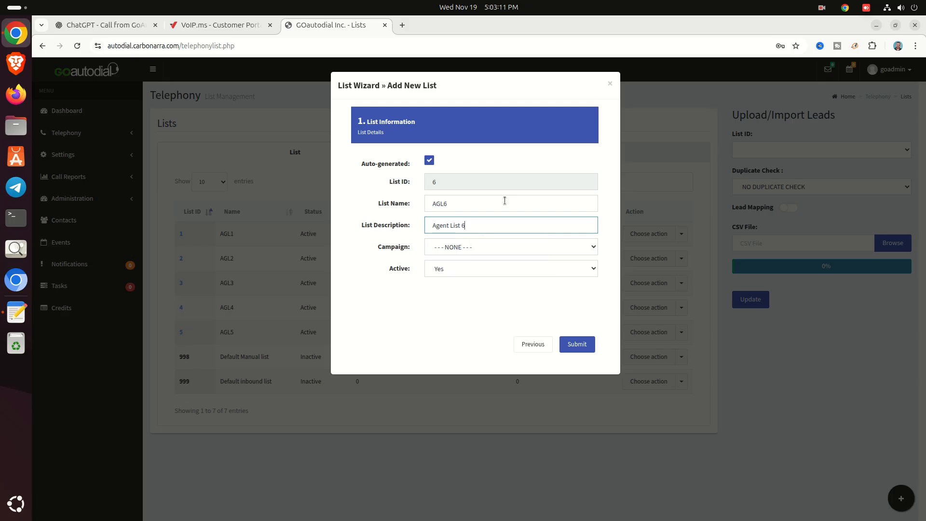
{"action": "left_click", "coordinate": [535, 251]}
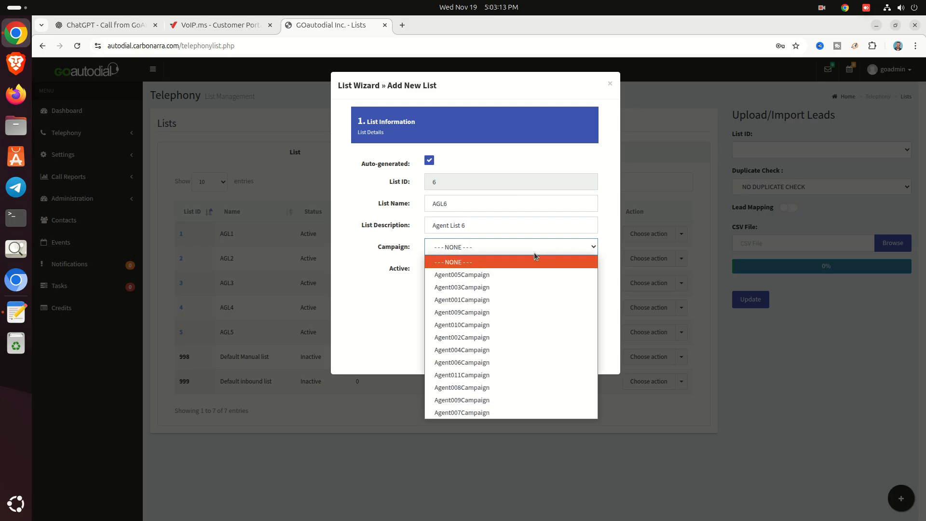
{"action": "left_click", "coordinate": [485, 360]}
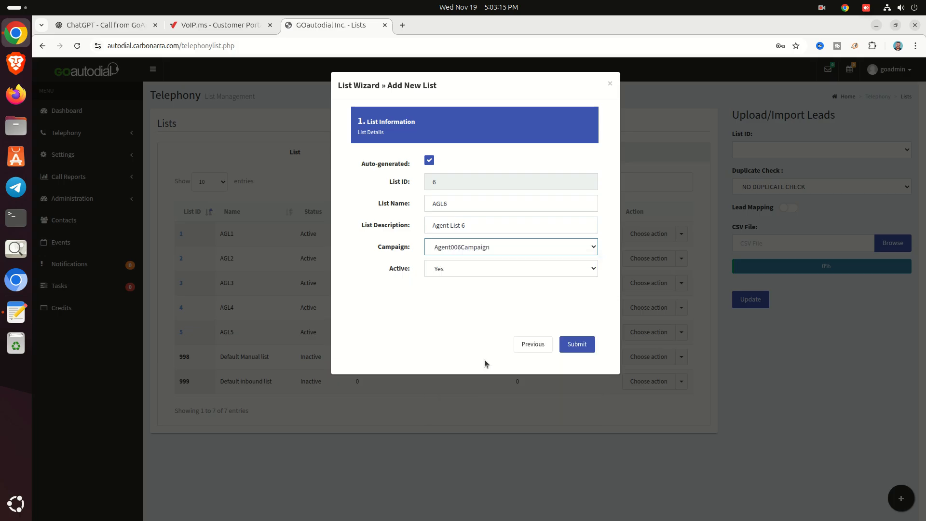
{"action": "left_click", "coordinate": [577, 344]}
{"action": "left_click", "coordinate": [473, 355]}
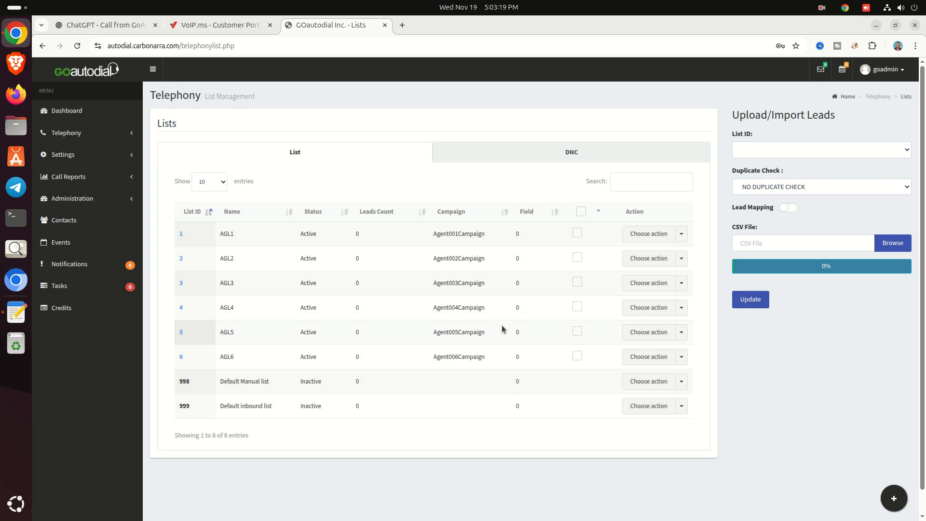